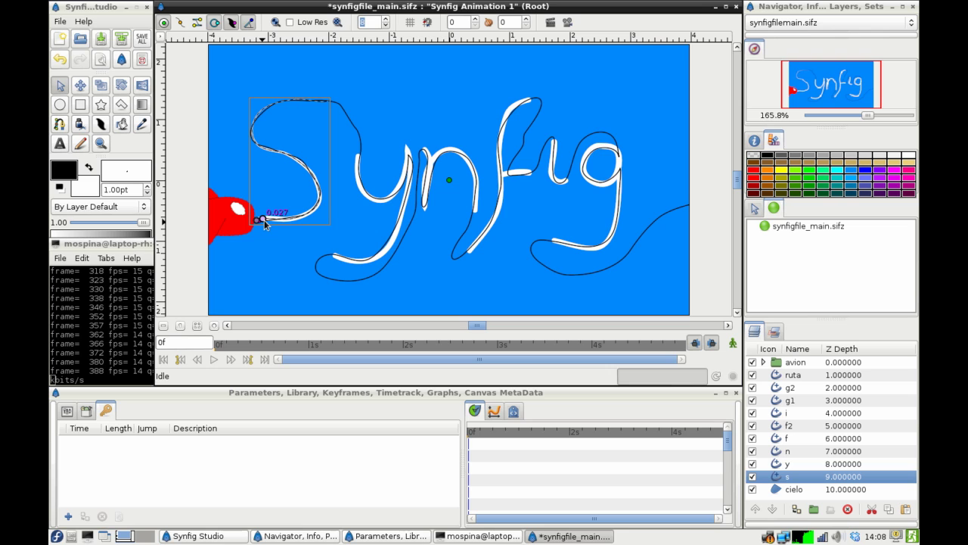
# Collapse the white strokes of the s, y and n outlines by sliding their end width points back to their starting width points
pyautogui.moveTo(262, 220); pyautogui.dragTo(262, 220)
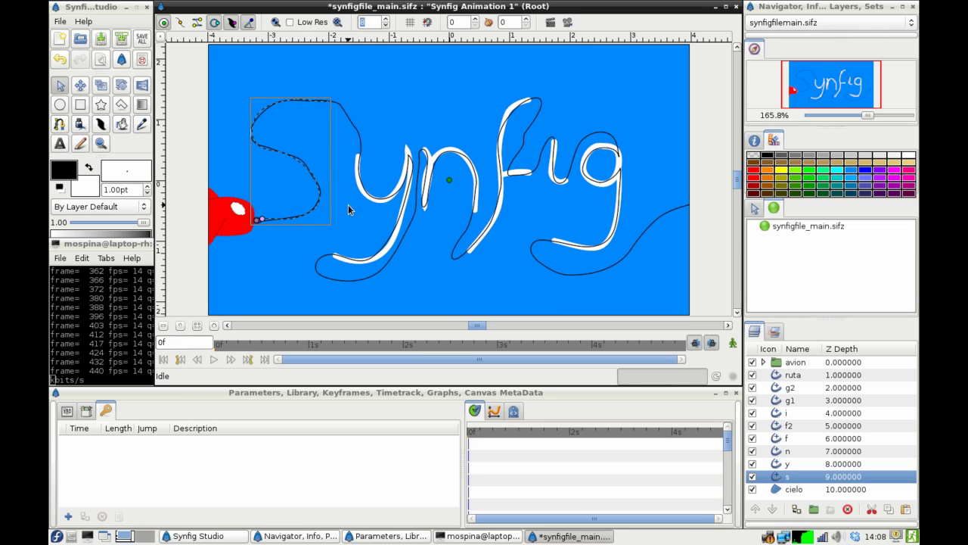
pyautogui.click(774, 465)
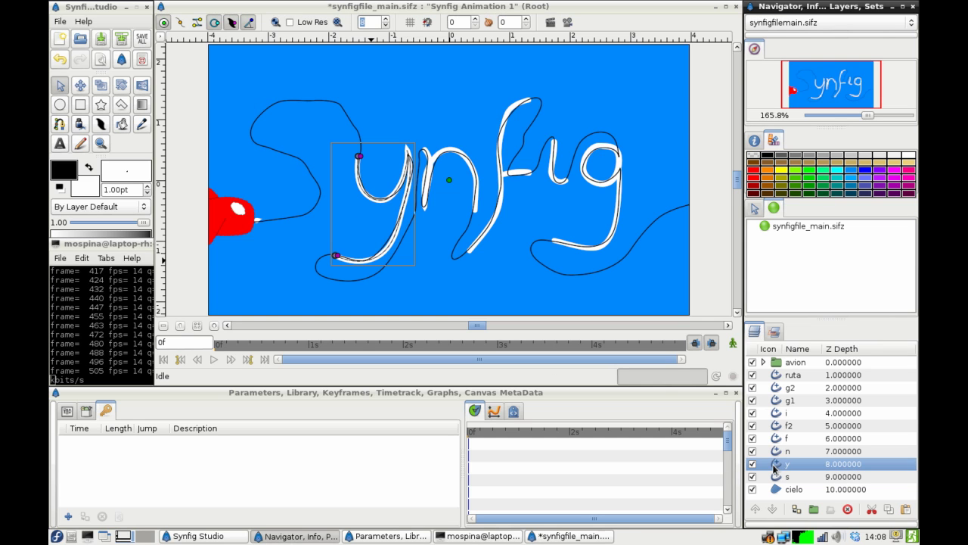
pyautogui.moveTo(336, 255)
pyautogui.mouseDown()
pyautogui.moveTo(382, 238)
pyautogui.moveTo(409, 151)
pyautogui.moveTo(378, 198)
pyautogui.moveTo(407, 174)
pyautogui.mouseUp()
pyautogui.click(778, 451)
pyautogui.moveTo(478, 214)
pyautogui.mouseDown()
pyautogui.moveTo(458, 152)
pyautogui.moveTo(431, 161)
pyautogui.moveTo(426, 152)
pyautogui.mouseUp()
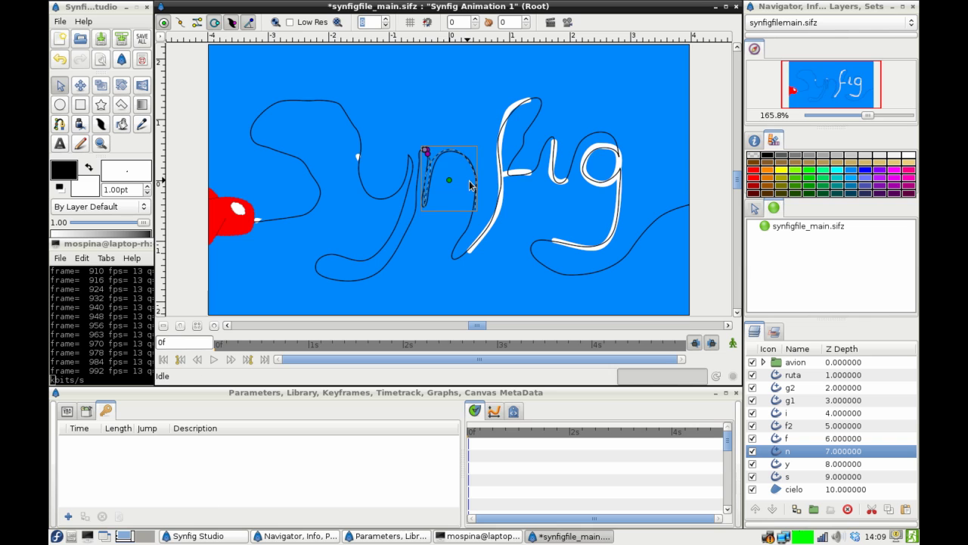
# Collapse the f and f2 strokes by sliding each end width point along its outline to the stroke's starting point
pyautogui.click(501, 214)
pyautogui.moveTo(530, 99); pyautogui.dragTo(532, 102)
pyautogui.moveTo(471, 249); pyautogui.dragTo(473, 248)
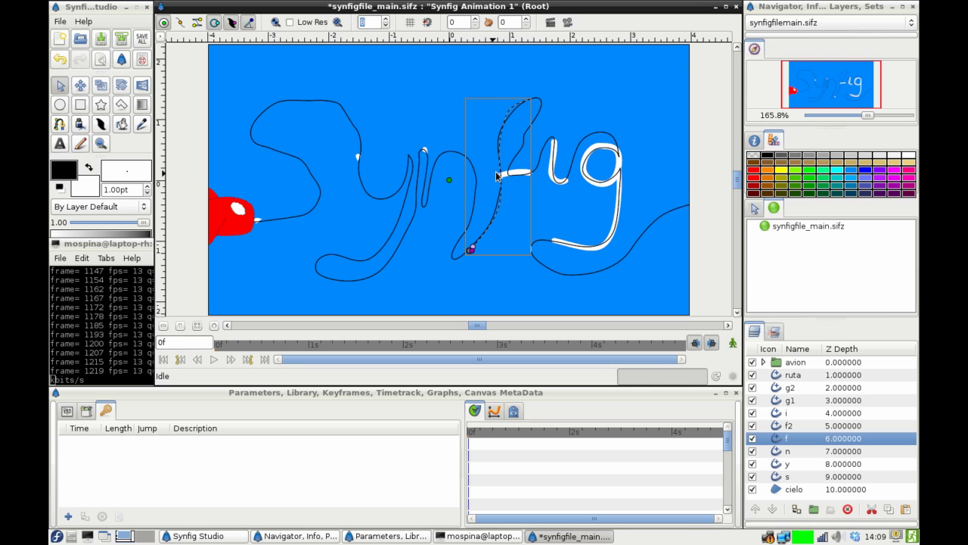
pyautogui.click(497, 176)
pyautogui.moveTo(533, 178); pyautogui.dragTo(503, 174)
# Collapse the i, g1 and g2 strokes by sliding each end width point back to the stroke's starting point
pyautogui.click(553, 161)
pyautogui.moveTo(566, 184); pyautogui.dragTo(567, 180)
pyautogui.moveTo(555, 142); pyautogui.dragTo(558, 147)
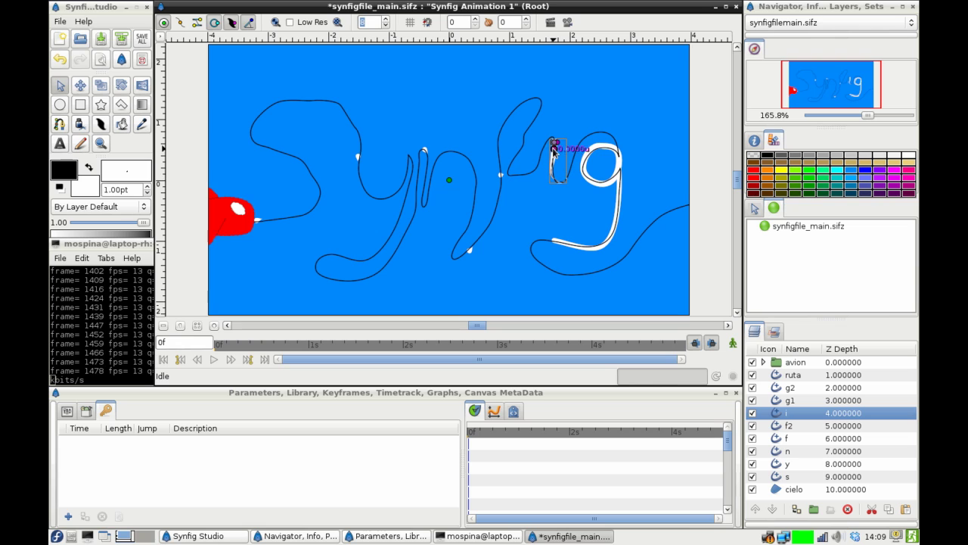
pyautogui.click(614, 182)
pyautogui.moveTo(610, 151); pyautogui.dragTo(588, 154)
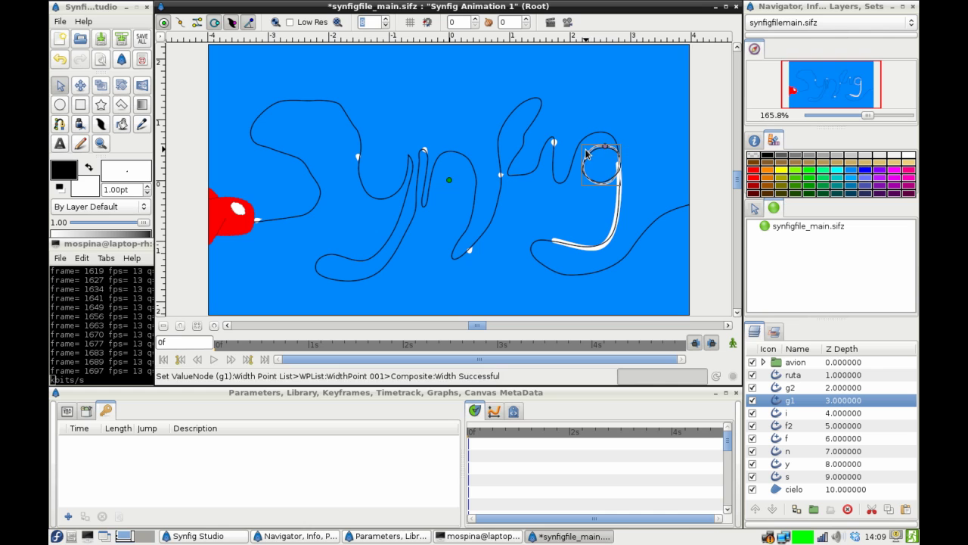
pyautogui.click(617, 221)
pyautogui.moveTo(556, 242); pyautogui.dragTo(567, 252)
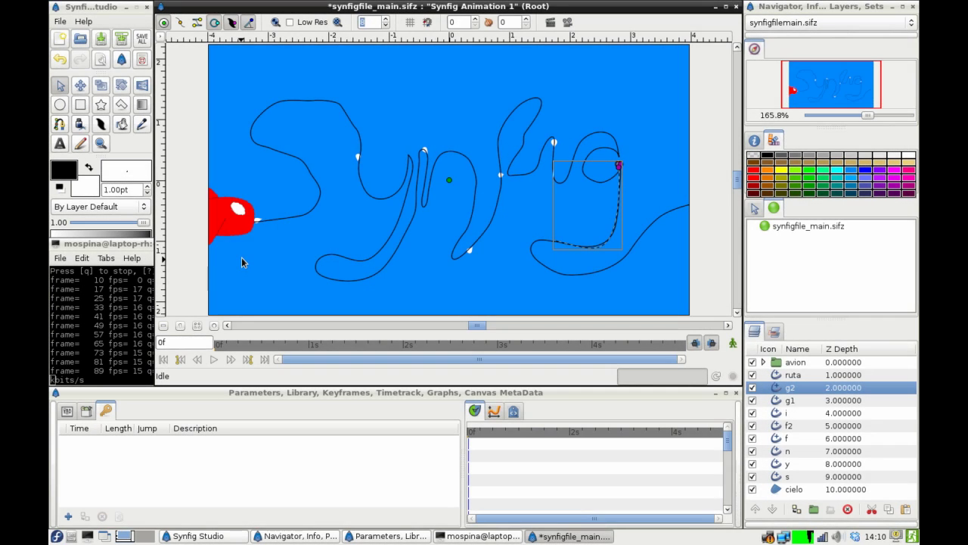
# Add a keyframe at 0f and set the canvas end time to 9s in the canvas properties
pyautogui.click(68, 517)
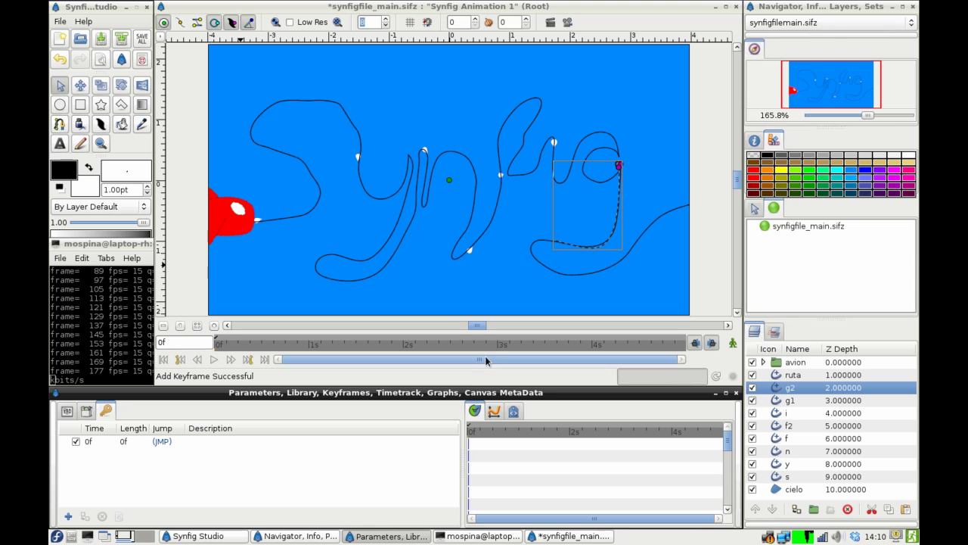
pyautogui.click(162, 39)
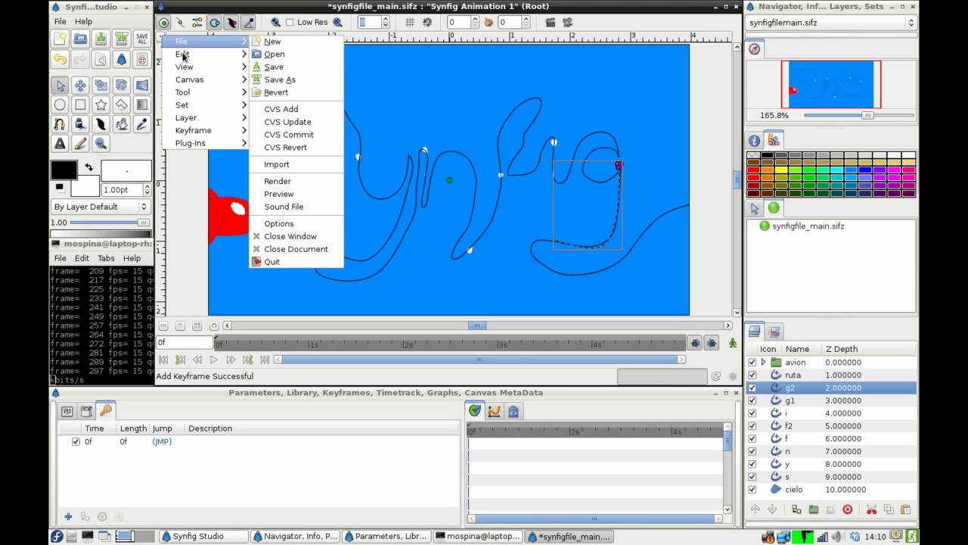
pyautogui.moveTo(183, 56)
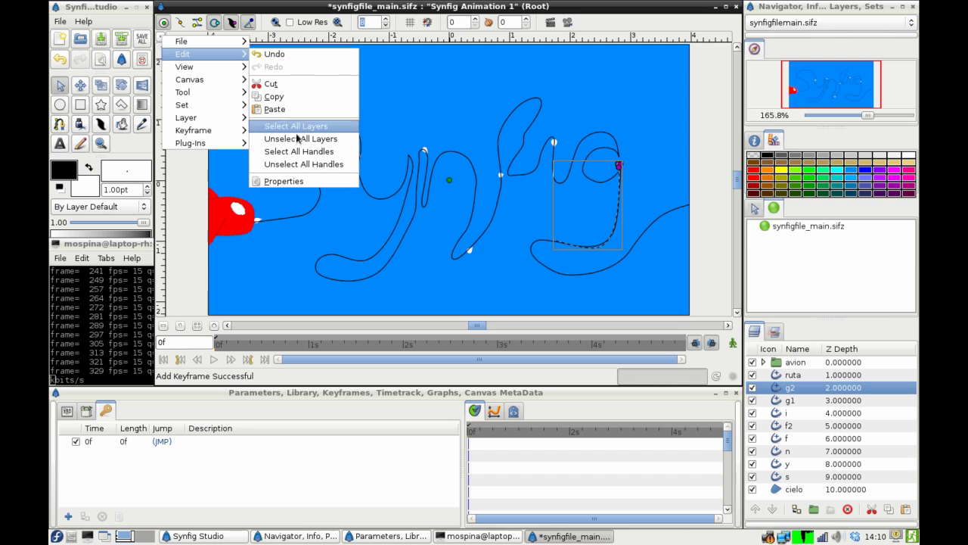
pyautogui.click(302, 181)
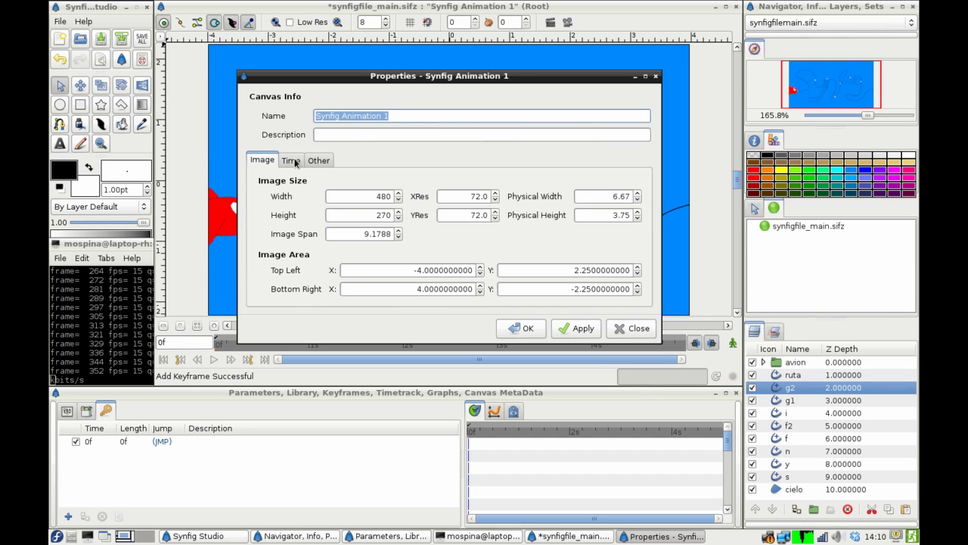
pyautogui.click(291, 161)
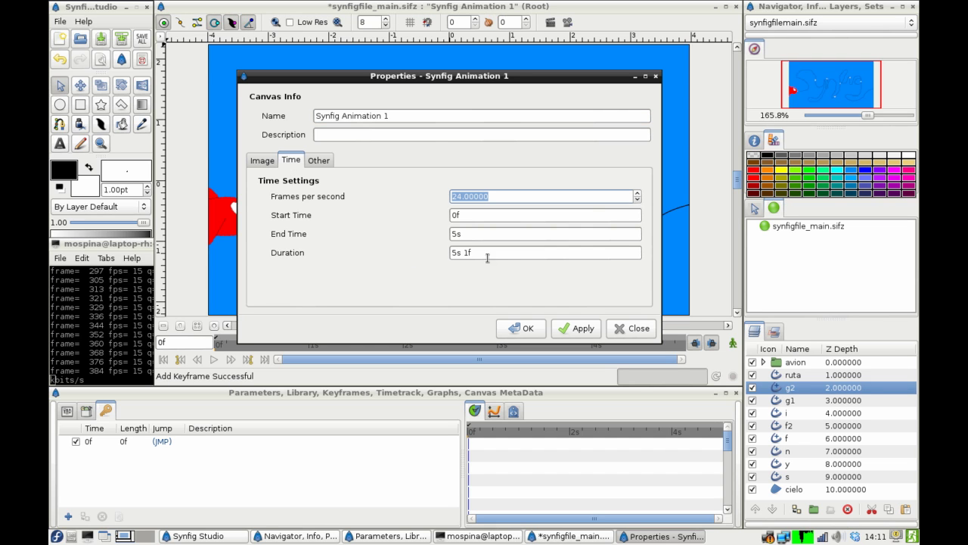
pyautogui.click(457, 234)
pyautogui.press('BackSpace')
pyautogui.write('9')
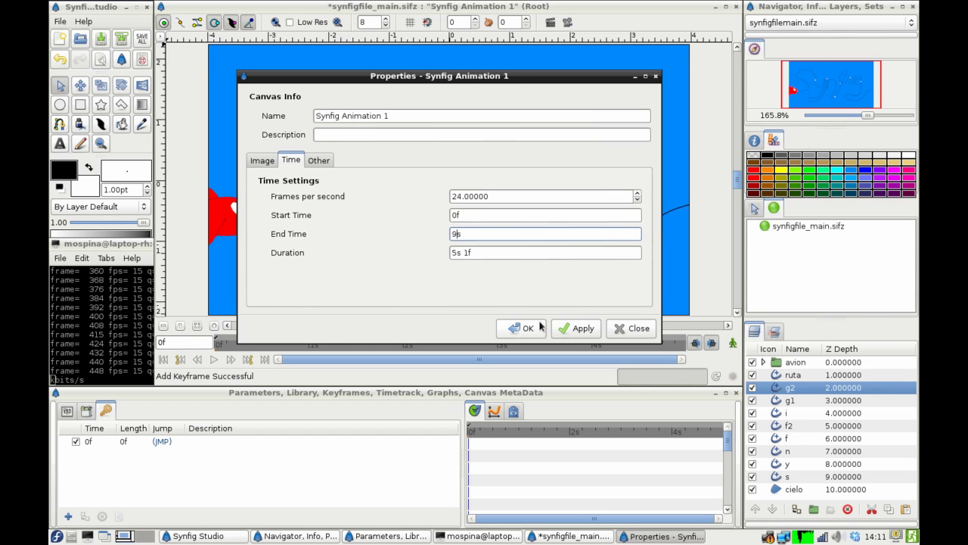
pyautogui.click(574, 330)
pyautogui.click(528, 329)
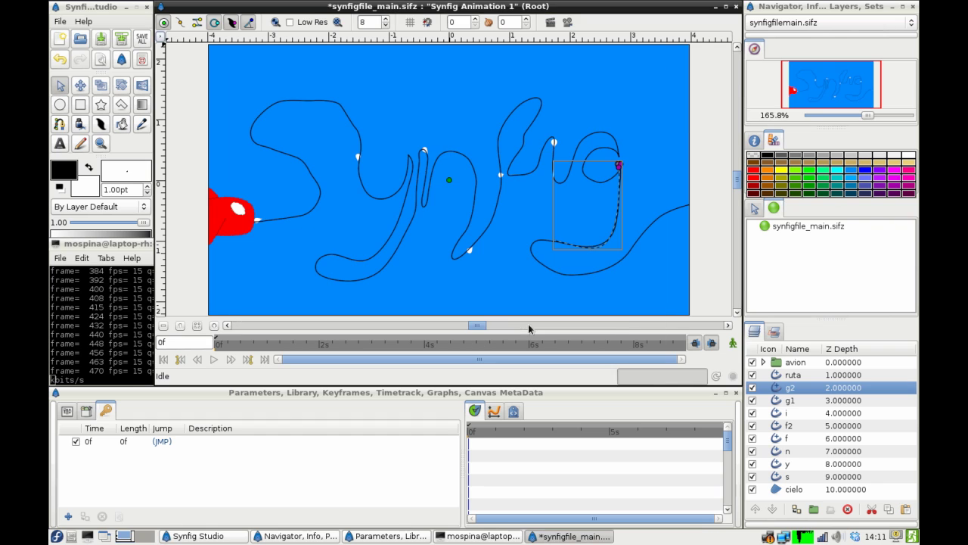
# Go to 9s, enable animate editing mode, and move the avion group along the route to its end beyond the canvas's right edge
pyautogui.click(687, 345)
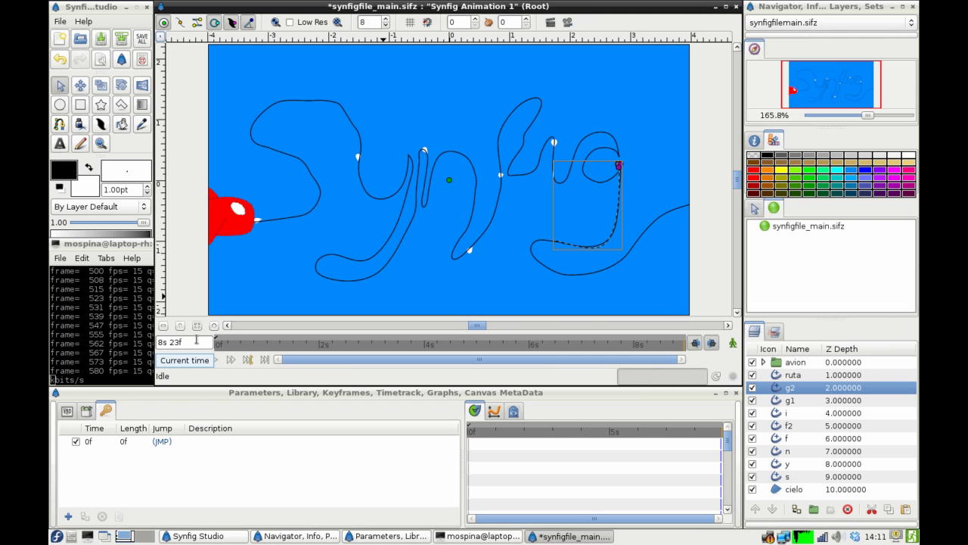
pyautogui.tripleClick(196, 340)
pyautogui.write('9s')
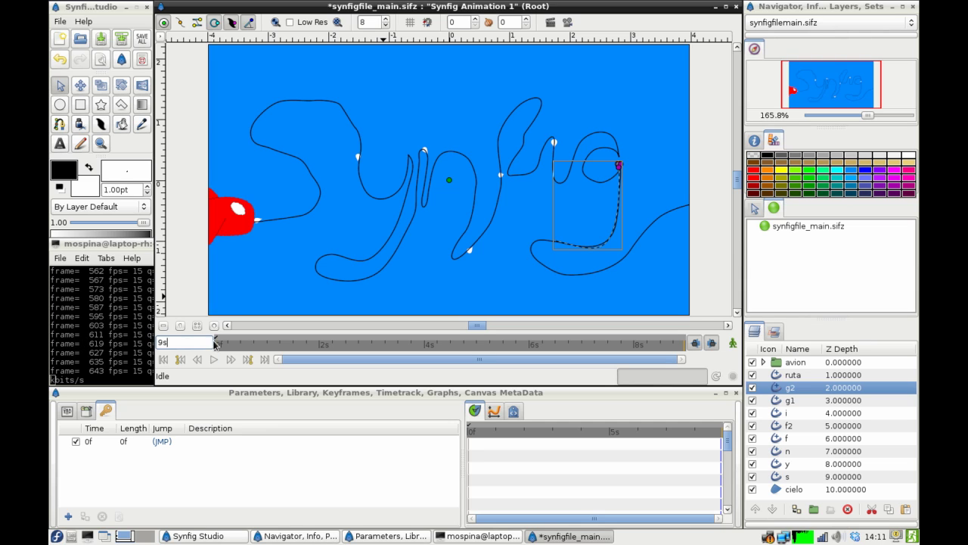
pyautogui.click(732, 345)
pyautogui.click(794, 364)
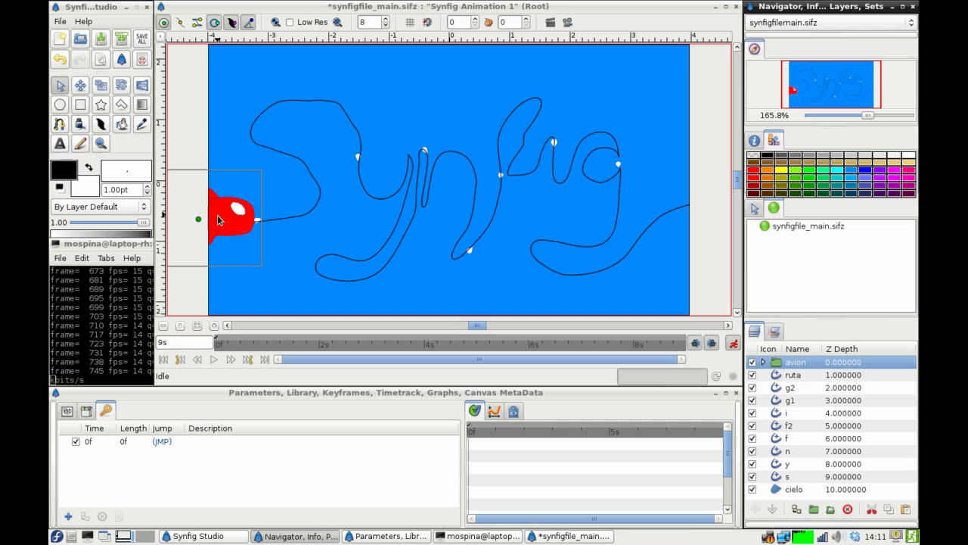
pyautogui.moveTo(198, 220); pyautogui.dragTo(423, 209)
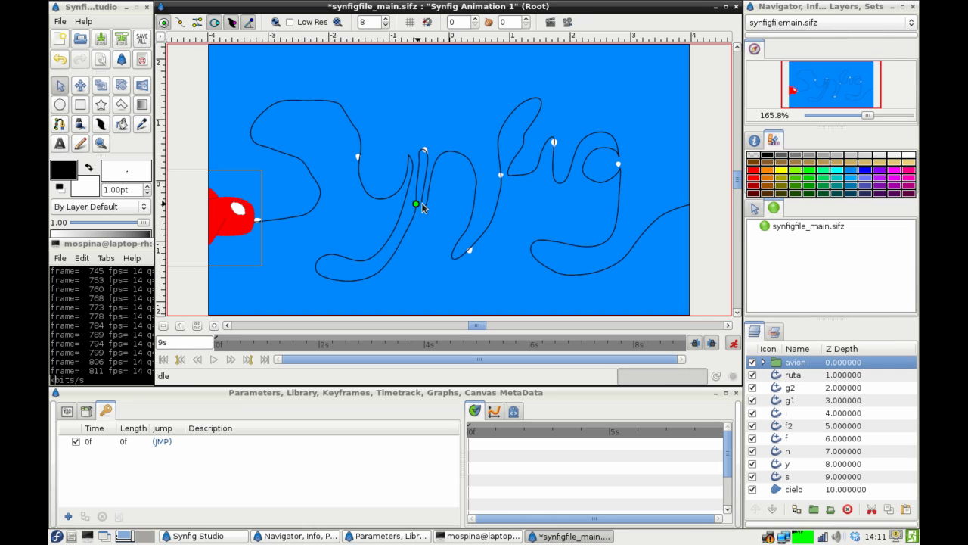
pyautogui.moveTo(444, 156); pyautogui.dragTo(543, 154)
pyautogui.moveTo(625, 212); pyautogui.dragTo(734, 208)
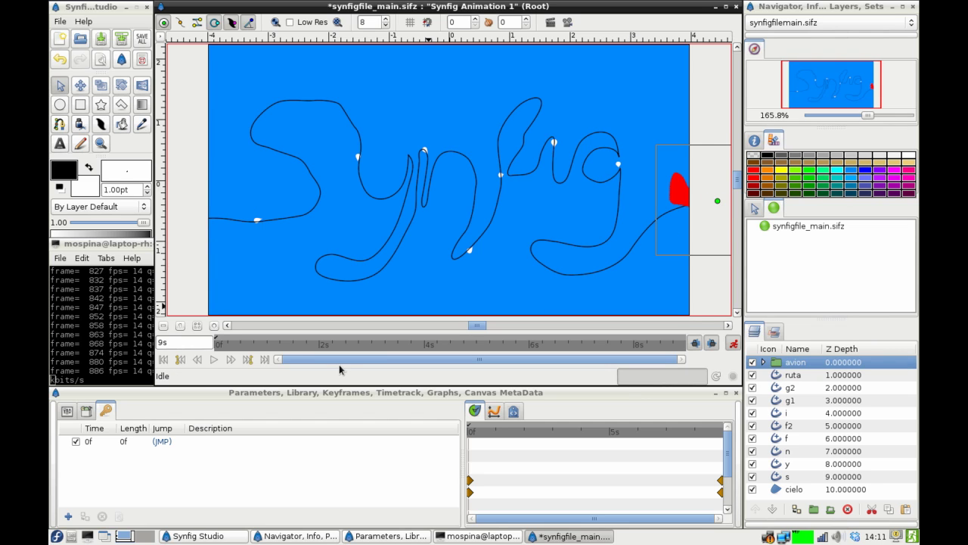
# Render a preview of the animation, play it to check the plane's flight, and close the preview
pyautogui.click(569, 24)
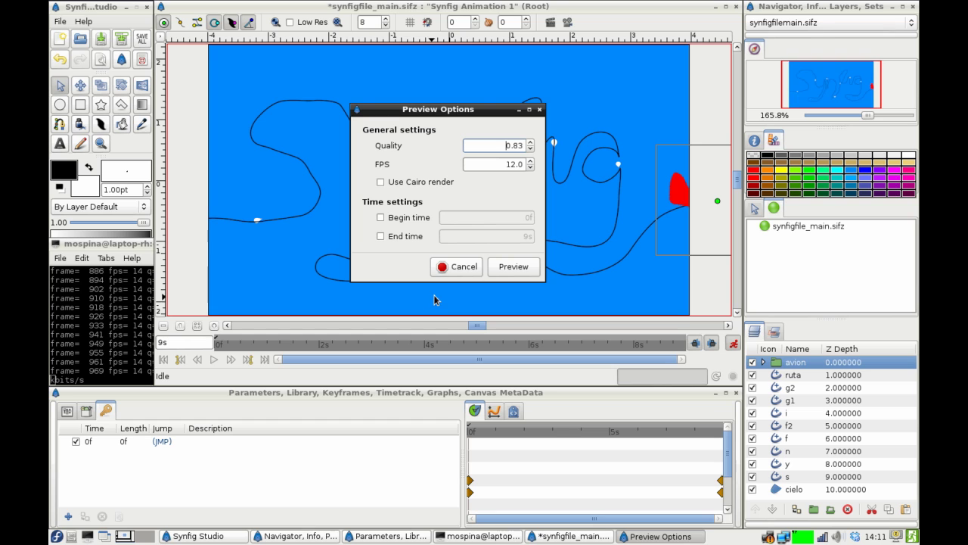
pyautogui.click(501, 269)
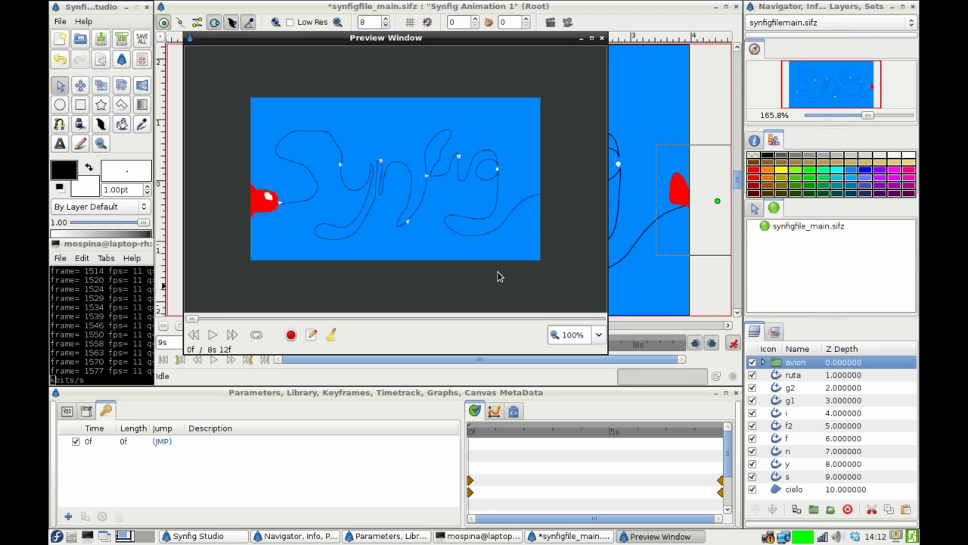
pyautogui.click(213, 335)
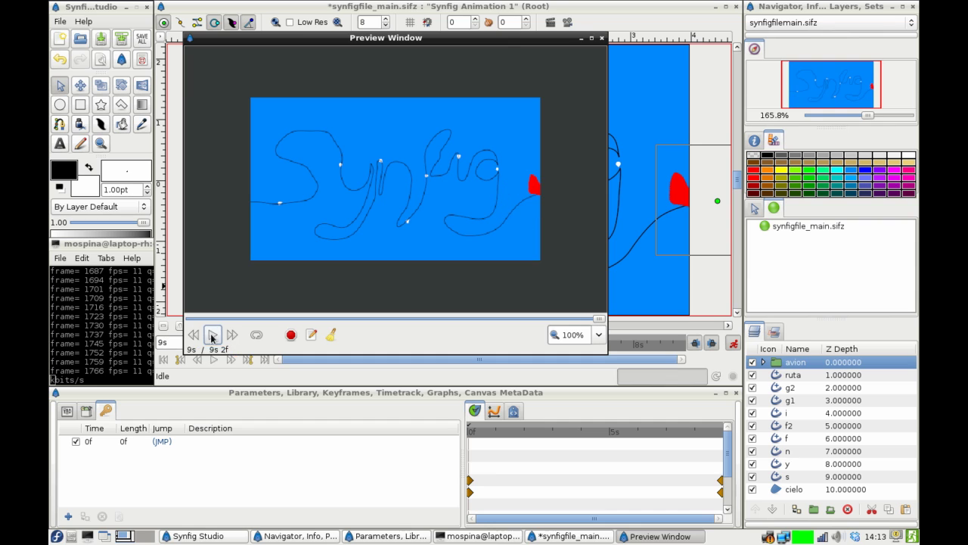
pyautogui.click(602, 38)
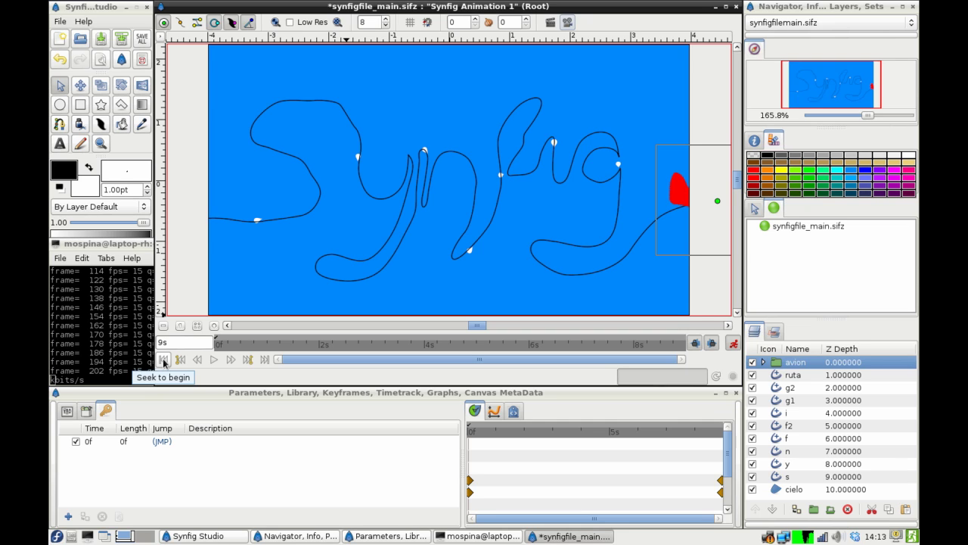
# Extend the s stroke along its outline behind the plane up to 1s 18f and add a keyframe at 1s 18f
pyautogui.click(164, 361)
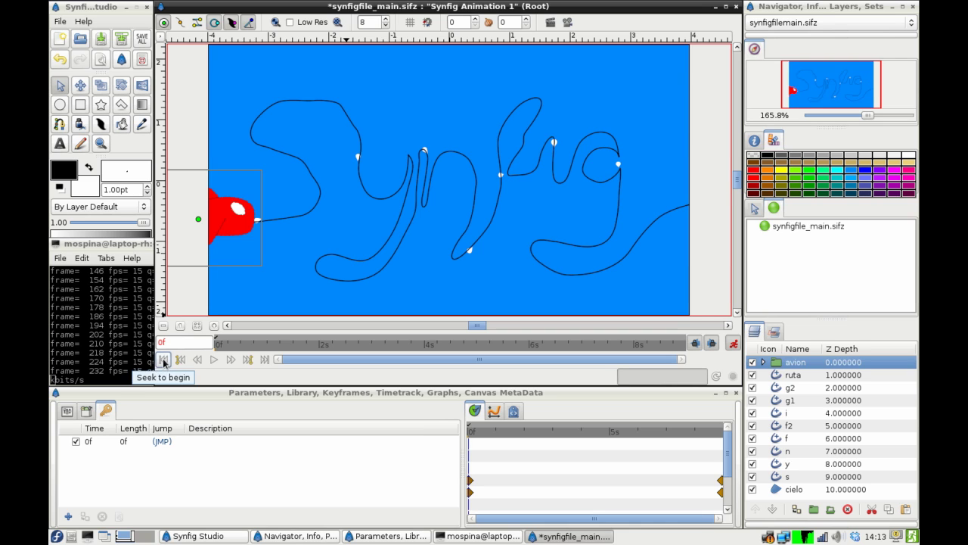
pyautogui.click(213, 361)
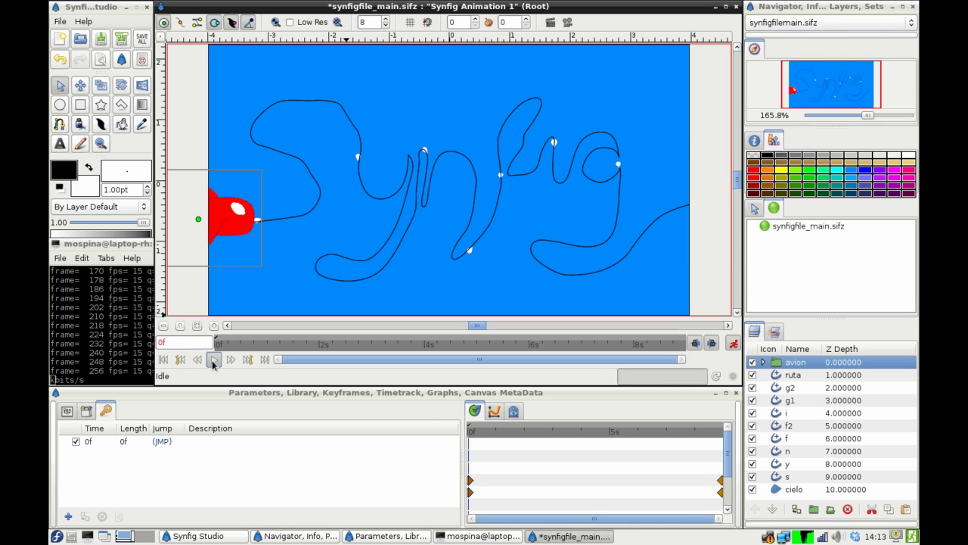
pyautogui.click(282, 344)
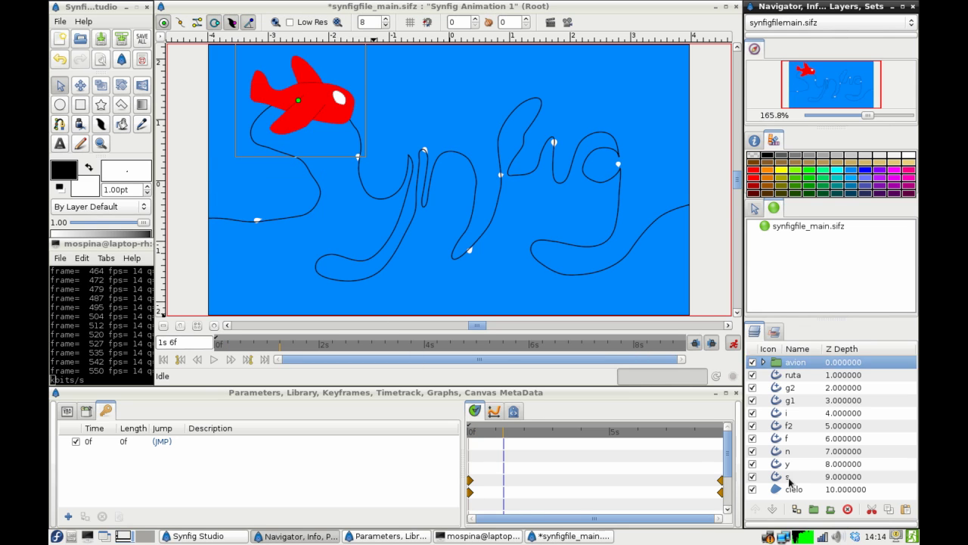
pyautogui.click(789, 476)
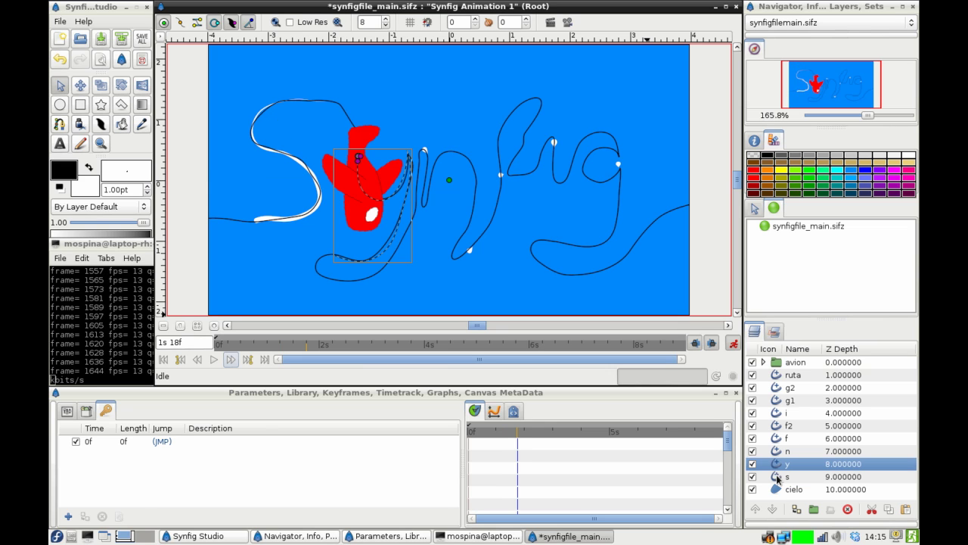
pyautogui.click(68, 517)
# Extend the y stroke partway at 2s 18f, add a keyframe at 3s, and extend the stroke to the end of its outline there
pyautogui.click(370, 344)
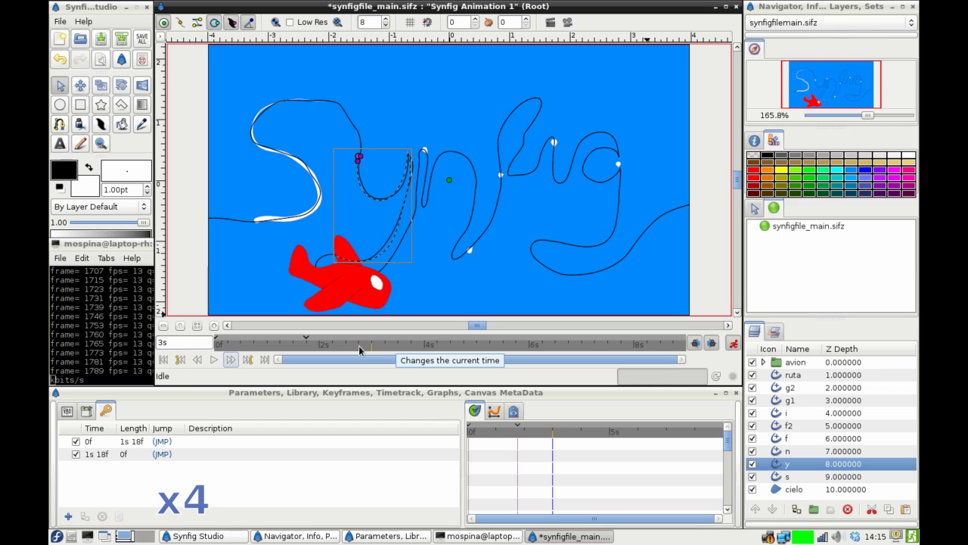
pyautogui.click(359, 345)
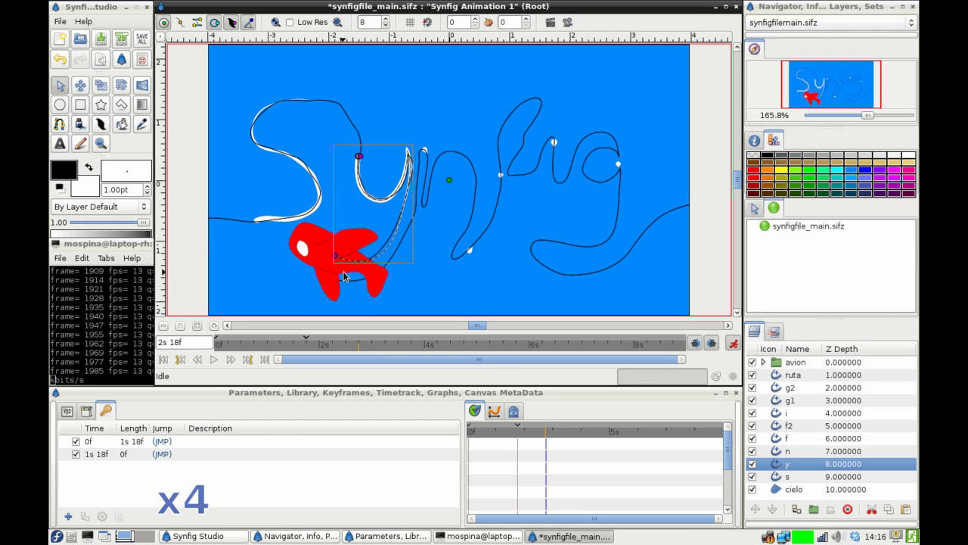
pyautogui.click(370, 345)
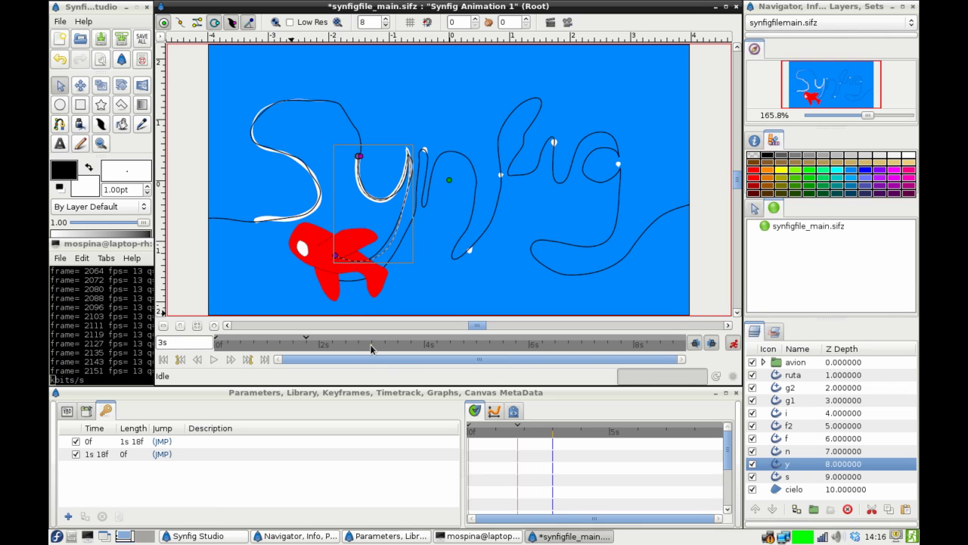
pyautogui.click(68, 518)
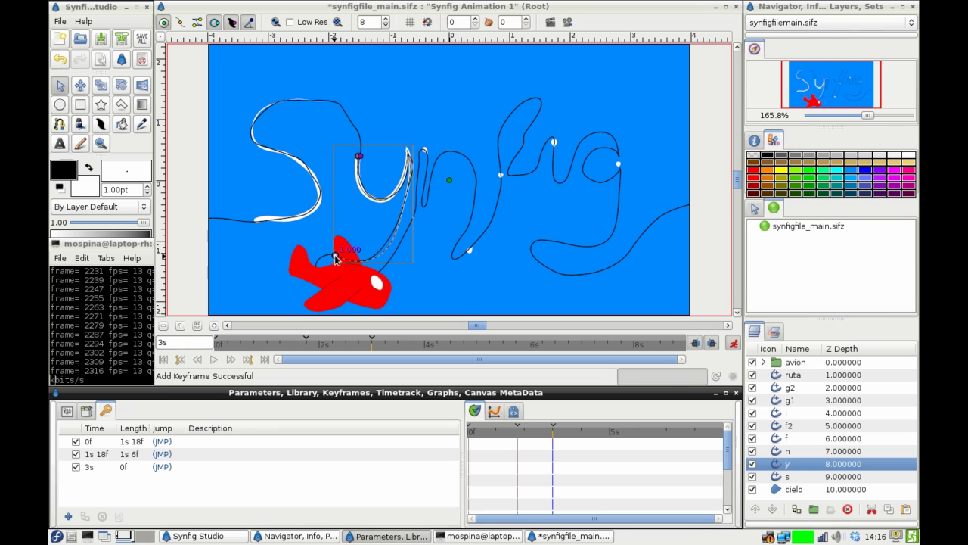
pyautogui.moveTo(338, 259); pyautogui.dragTo(337, 258)
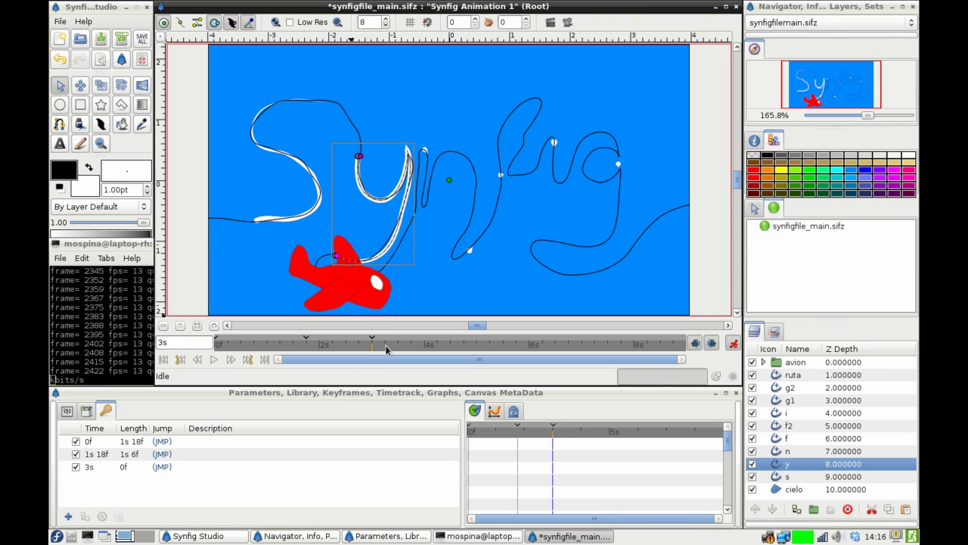
# Add a keyframe at 3s 18f, and at 4s 18f slide the n outline's end width point forward to extend its stroke
pyautogui.moveTo(397, 344); pyautogui.dragTo(410, 344)
pyautogui.click(68, 518)
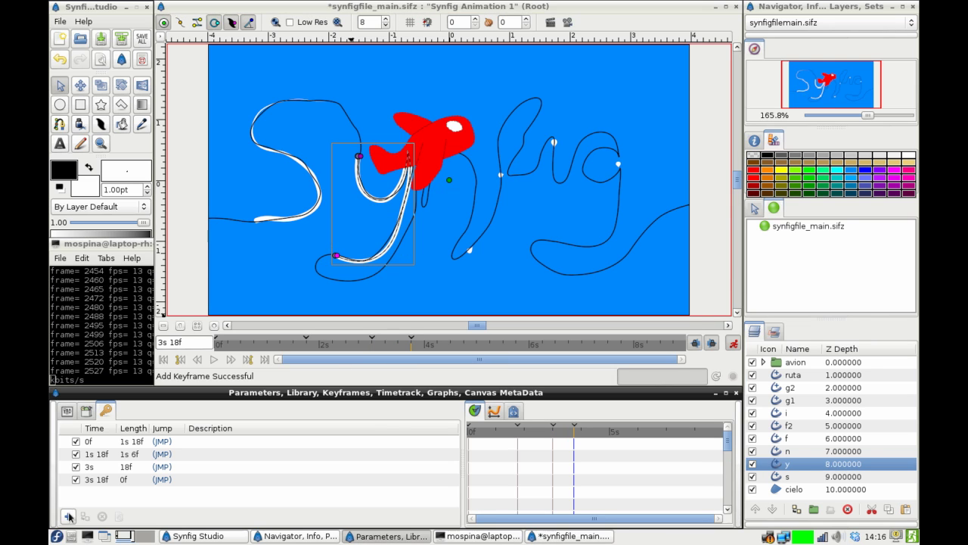
pyautogui.click(477, 345)
pyautogui.click(462, 347)
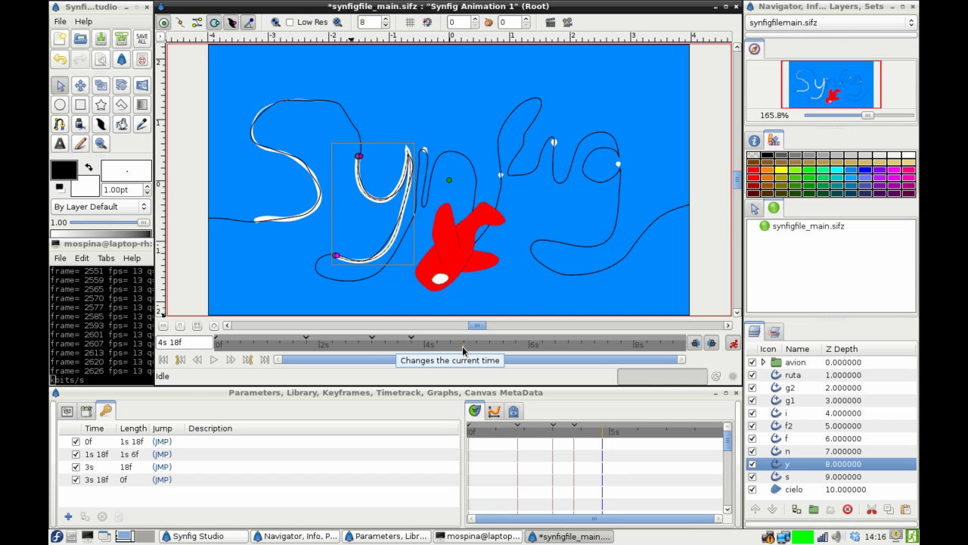
pyautogui.click(427, 155)
pyautogui.moveTo(427, 155); pyautogui.dragTo(425, 150)
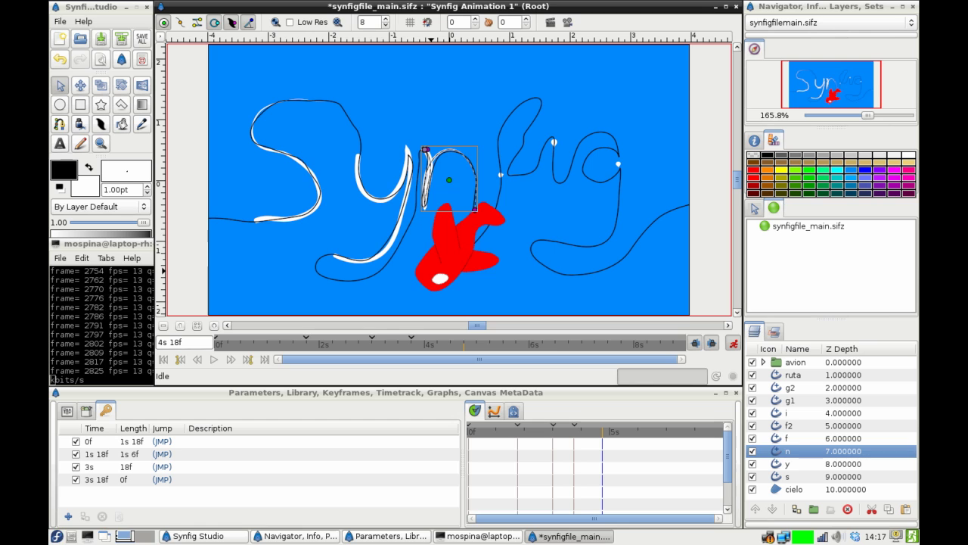
# Add a keyframe at 4s 18f, extend the n stroke to the end of its outline at 5s, and add a keyframe there
pyautogui.click(68, 516)
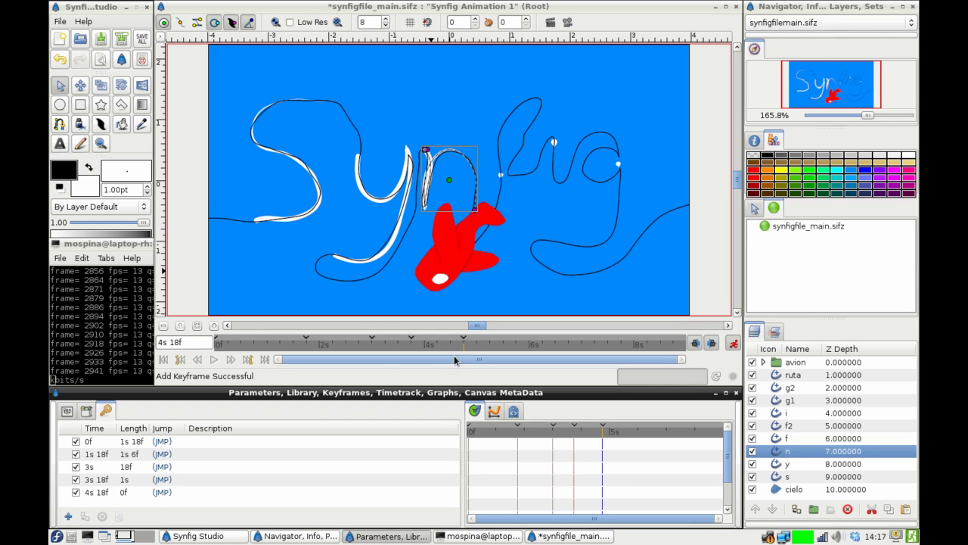
pyautogui.click(478, 345)
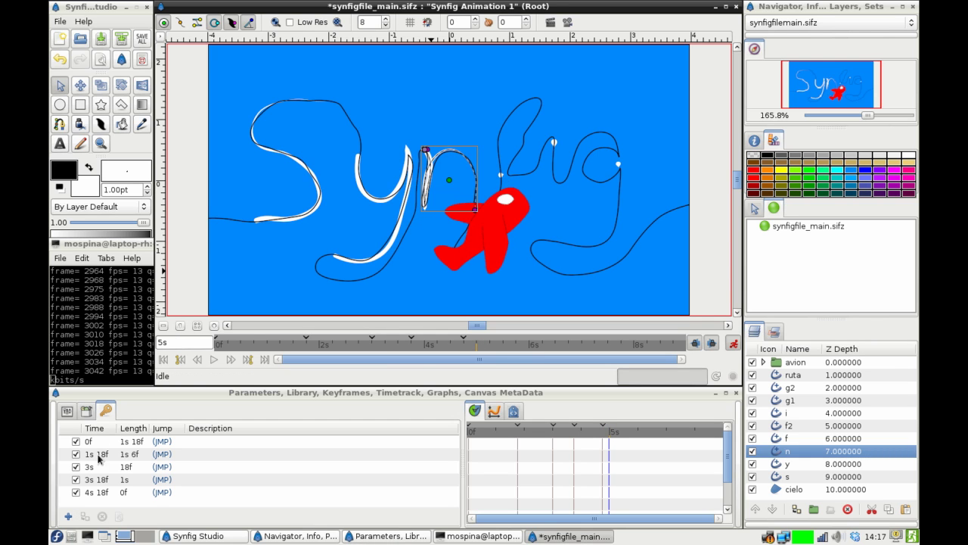
pyautogui.moveTo(481, 214); pyautogui.dragTo(473, 216)
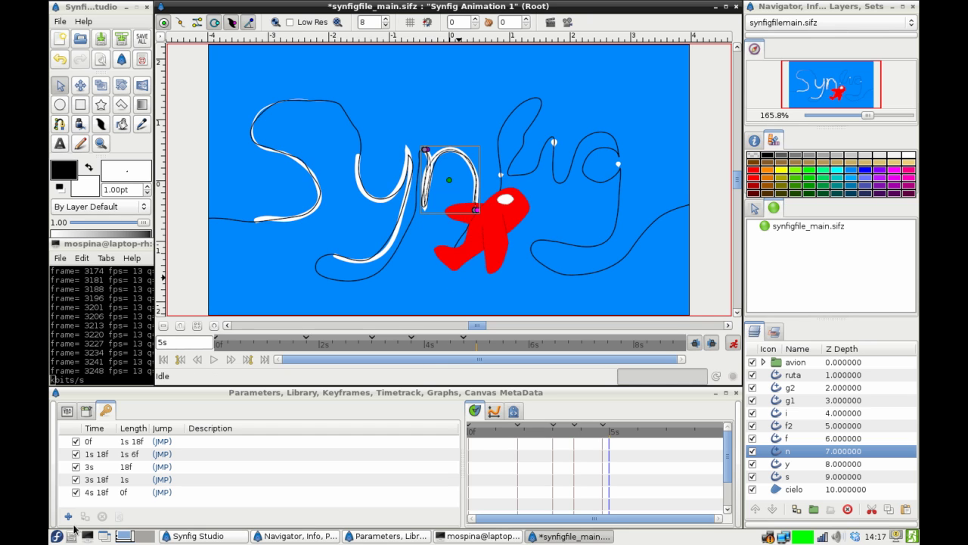
pyautogui.click(68, 517)
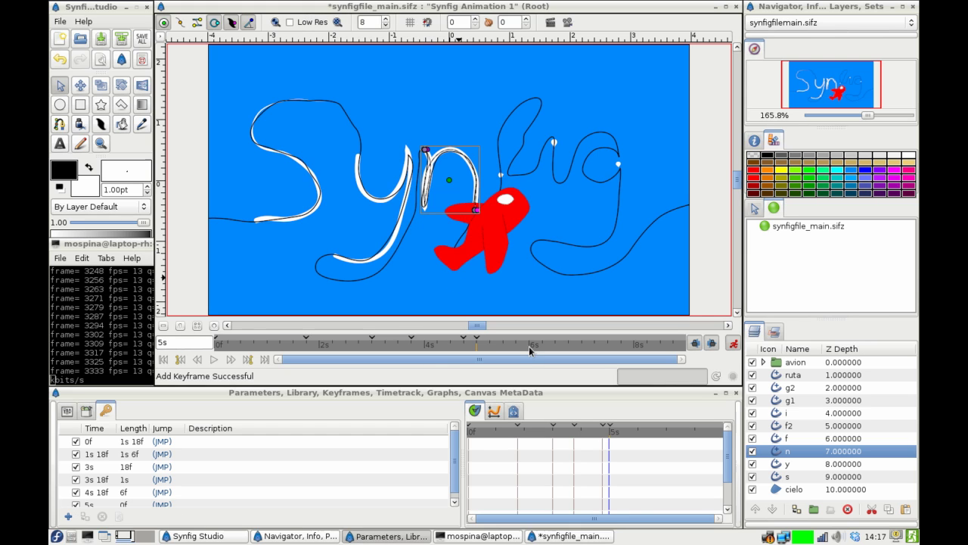
# Extend the f stroke partway at 5s 12f and to the end of its outline at 5s 18f, adding a keyframe at each time
pyautogui.click(530, 346)
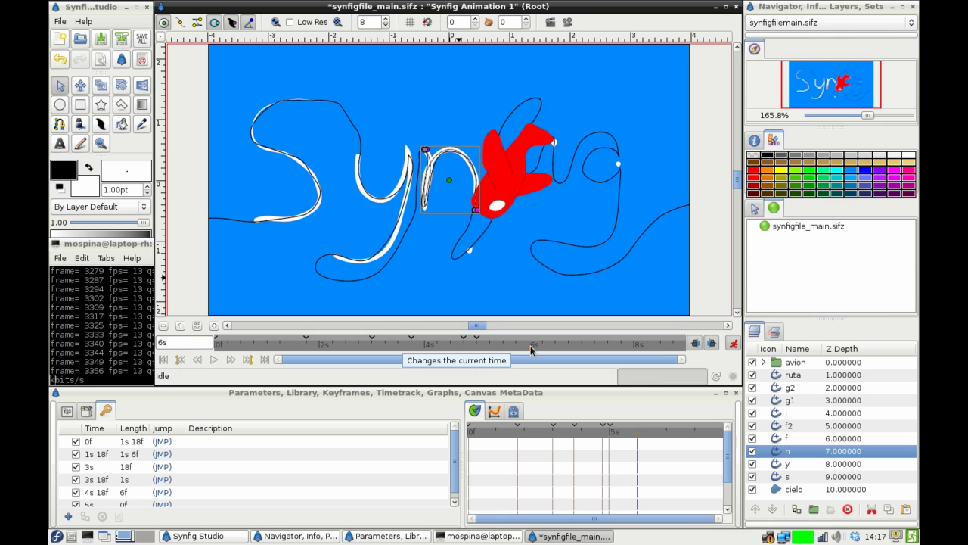
pyautogui.click(502, 345)
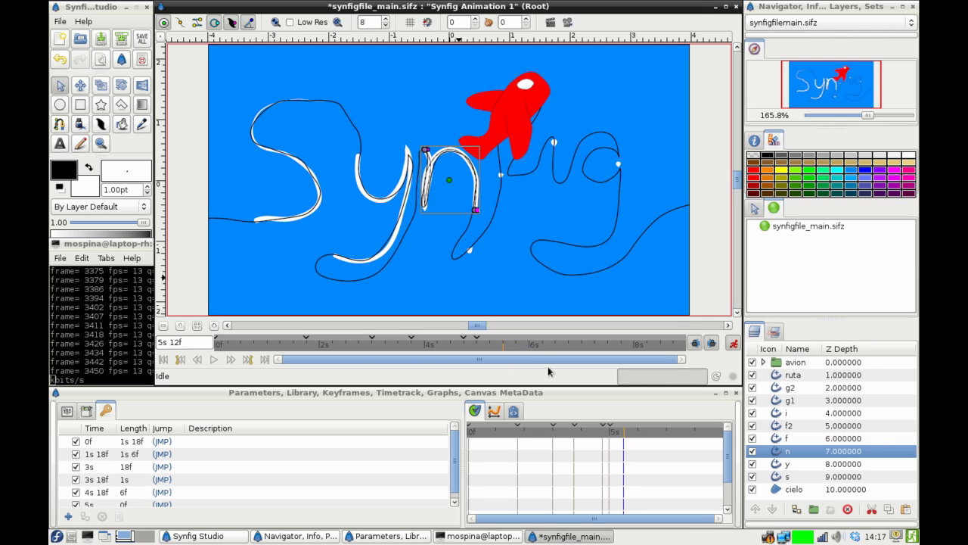
pyautogui.press('Up')
pyautogui.click(470, 252)
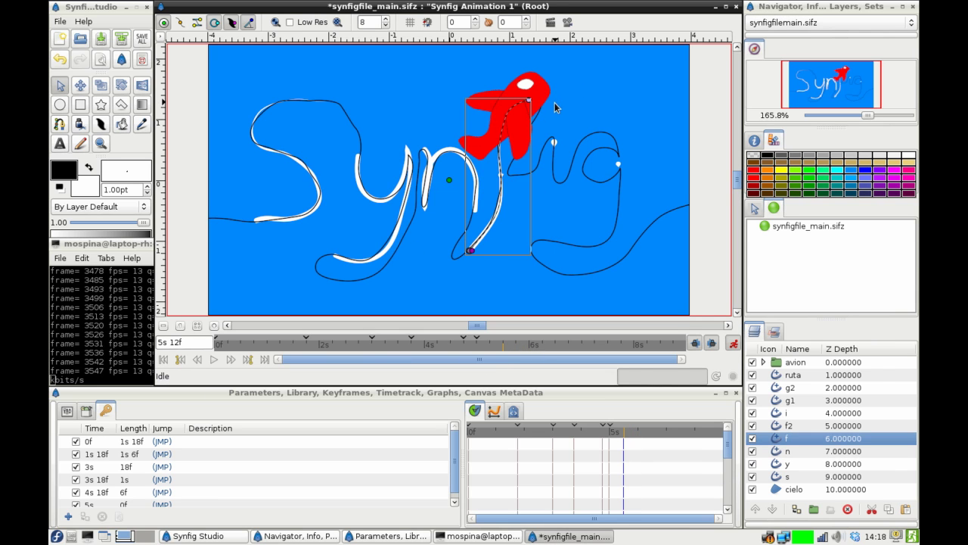
pyautogui.click(68, 517)
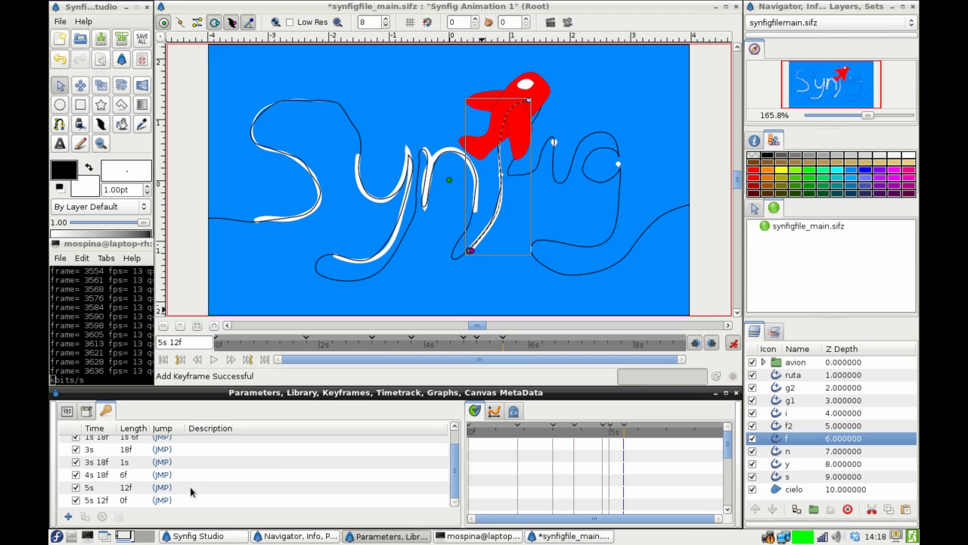
pyautogui.click(515, 346)
pyautogui.click(67, 516)
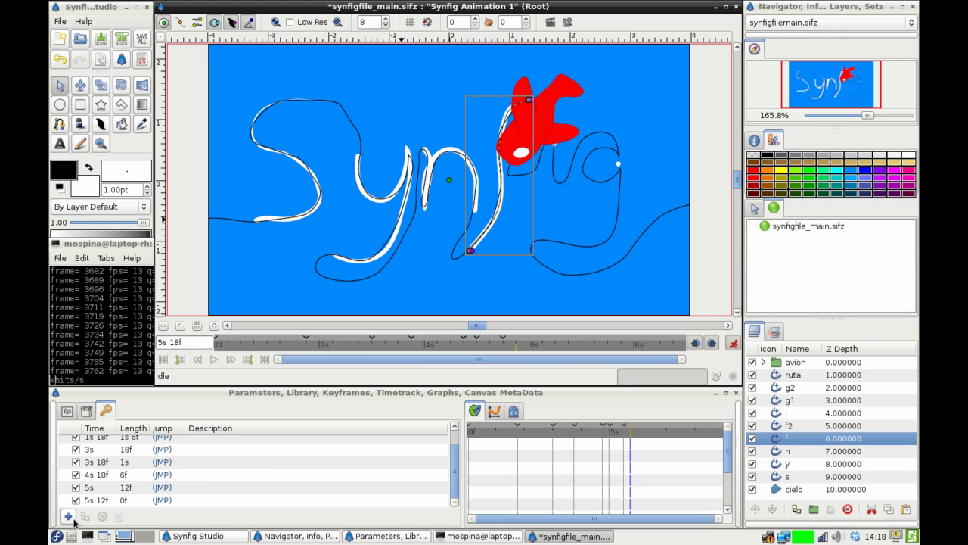
# Add a keyframe at 6s 6f, extend the f2 crossbar stroke to its end at 6s 12f, and add a keyframe there
pyautogui.click(529, 345)
pyautogui.click(541, 344)
pyautogui.click(488, 189)
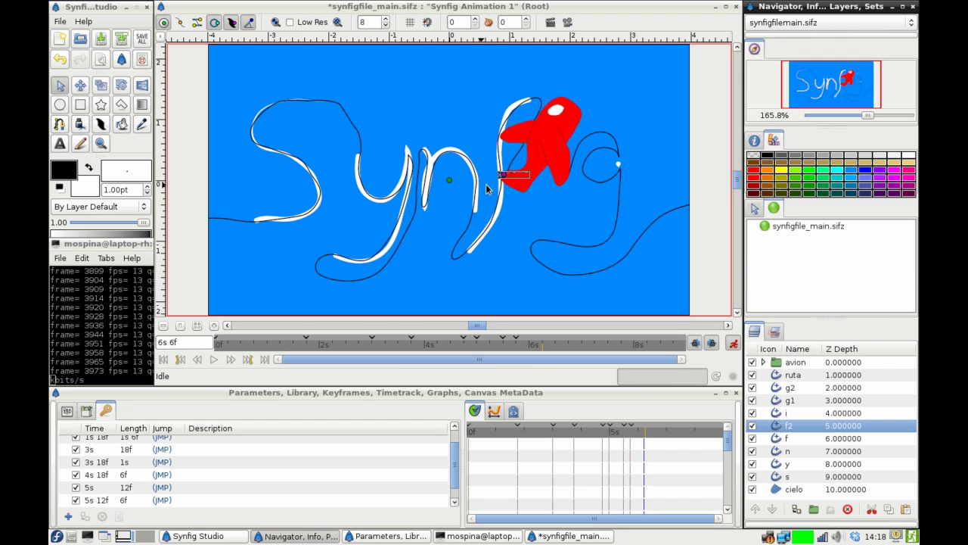
pyautogui.click(68, 516)
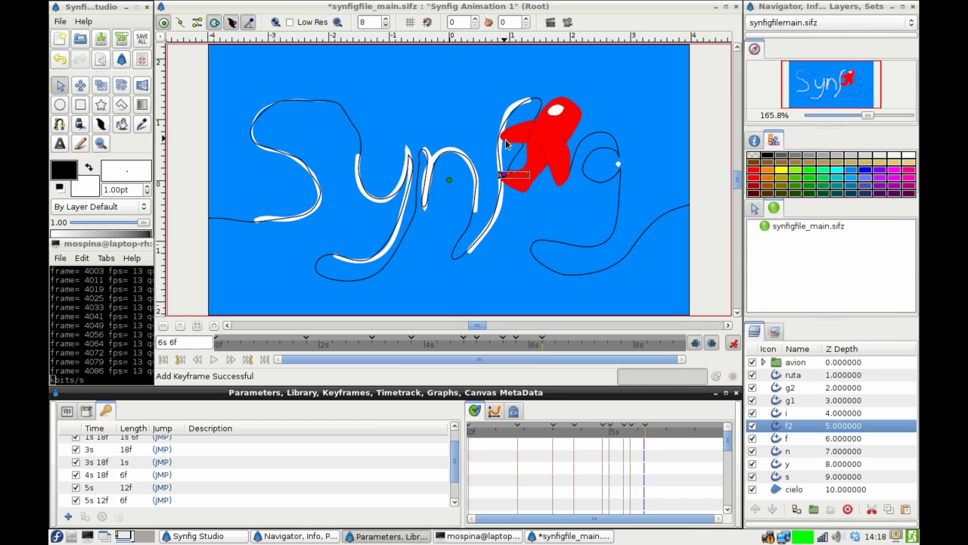
pyautogui.scroll(-1, 229, 484)
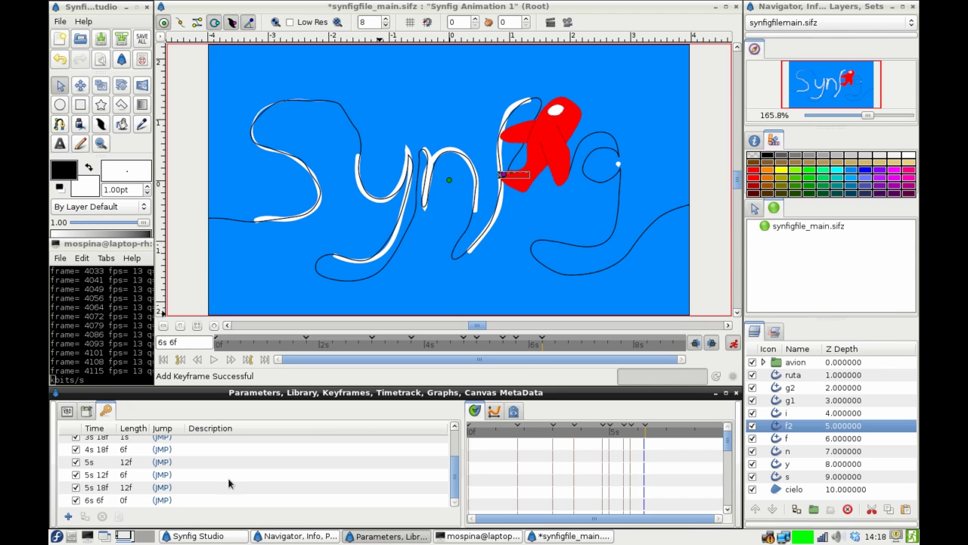
pyautogui.click(555, 345)
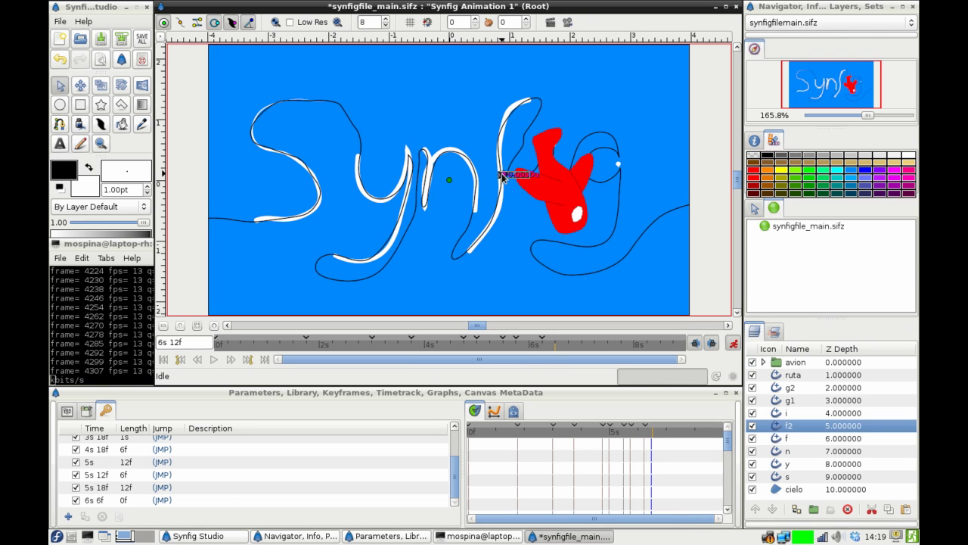
pyautogui.moveTo(505, 177); pyautogui.dragTo(528, 175)
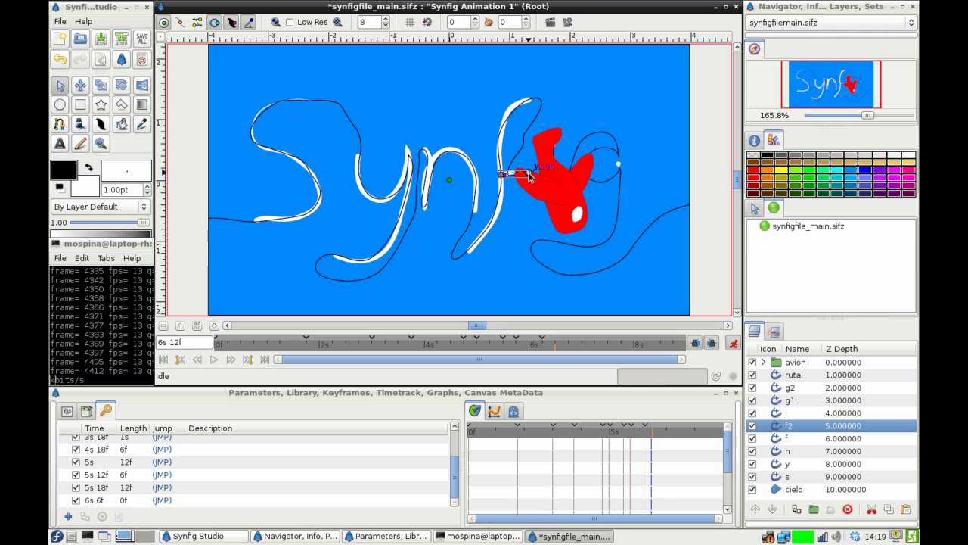
pyautogui.click(68, 516)
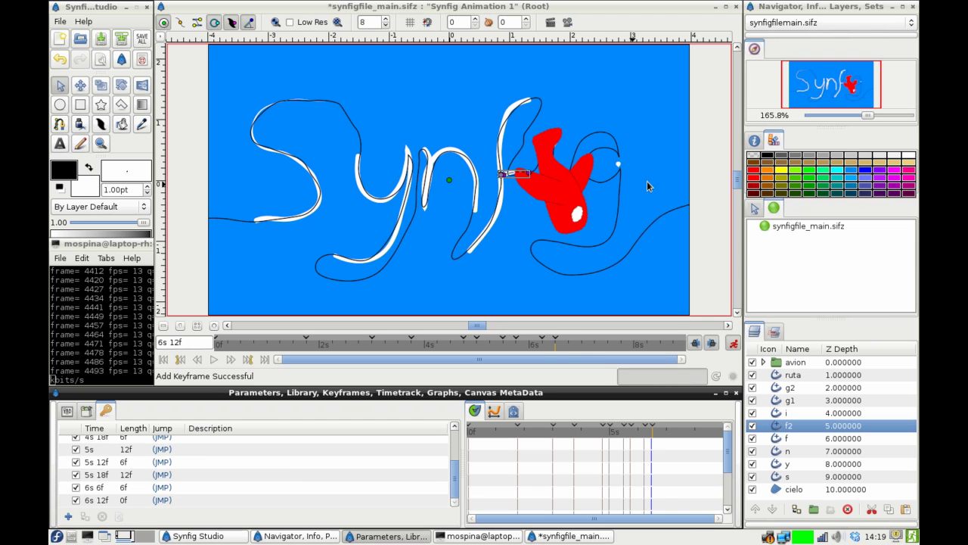
# Extend the i stroke to the end of its outline at 6s 18f and add a keyframe at that time
pyautogui.click(569, 345)
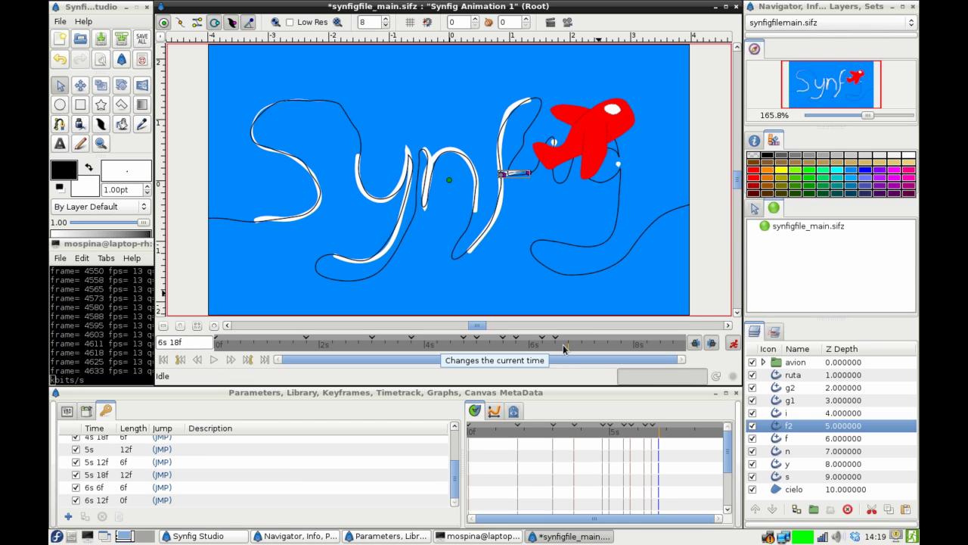
pyautogui.click(554, 143)
pyautogui.moveTo(555, 151); pyautogui.dragTo(555, 171)
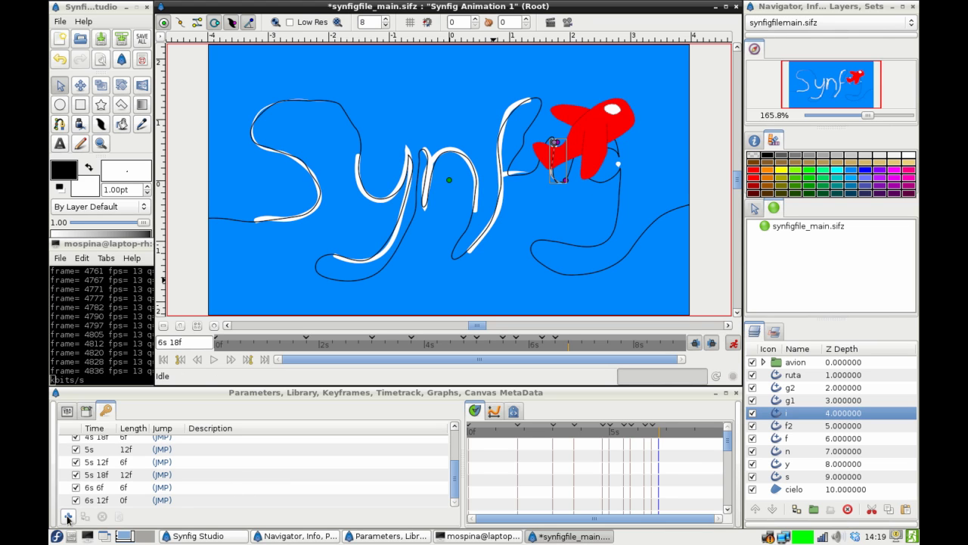
pyautogui.click(67, 516)
pyautogui.moveTo(566, 183); pyautogui.dragTo(570, 187)
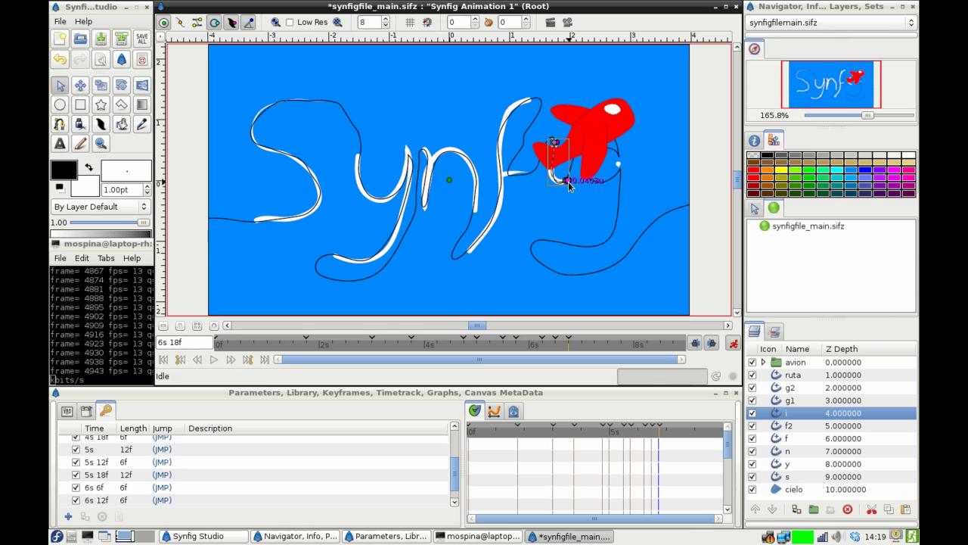
pyautogui.scroll(-1, 223, 448)
# Add keyframes at 7s and 7s 12f, and extend the g1 loop stroke around its full outline at 7s 12f
pyautogui.click(582, 345)
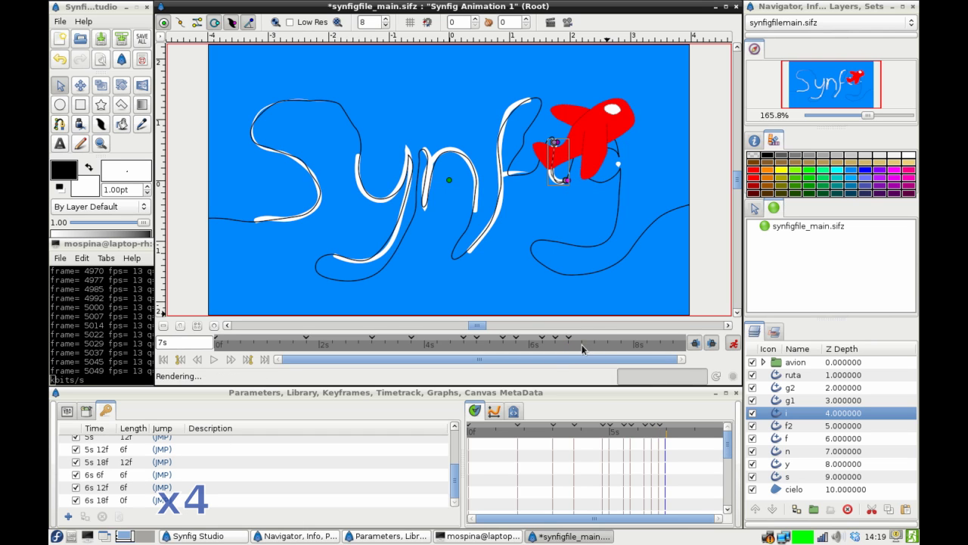
pyautogui.click(68, 517)
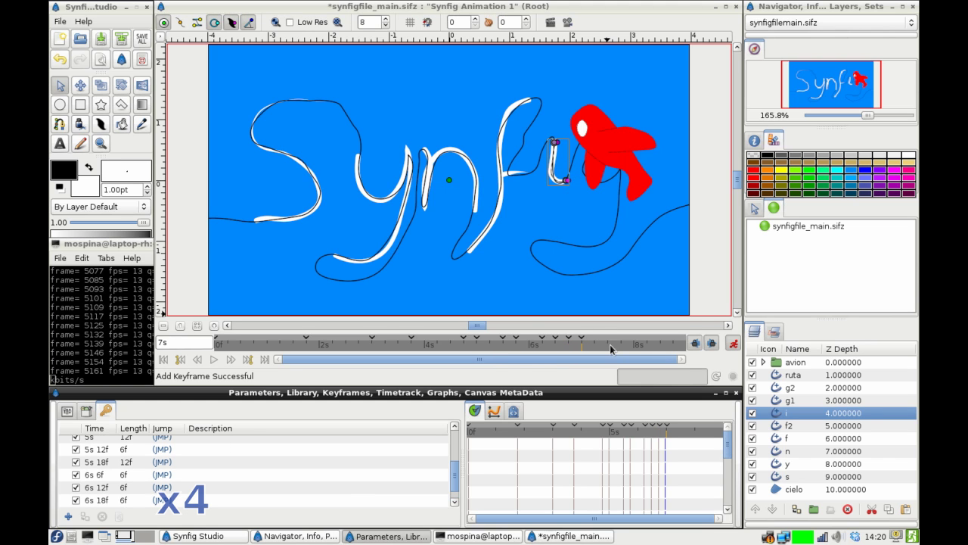
pyautogui.click(608, 345)
pyautogui.scroll(-1, 93, 464)
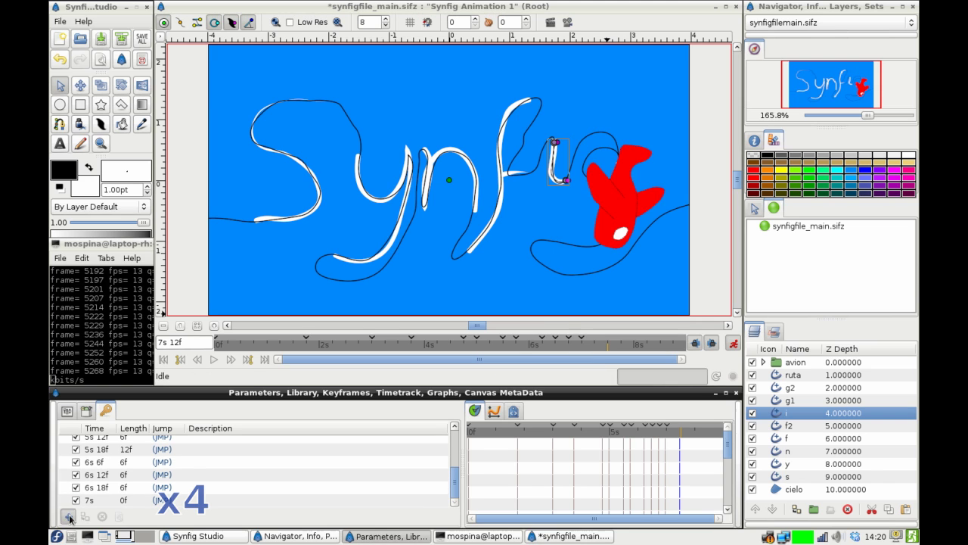
pyautogui.click(68, 518)
pyautogui.click(605, 149)
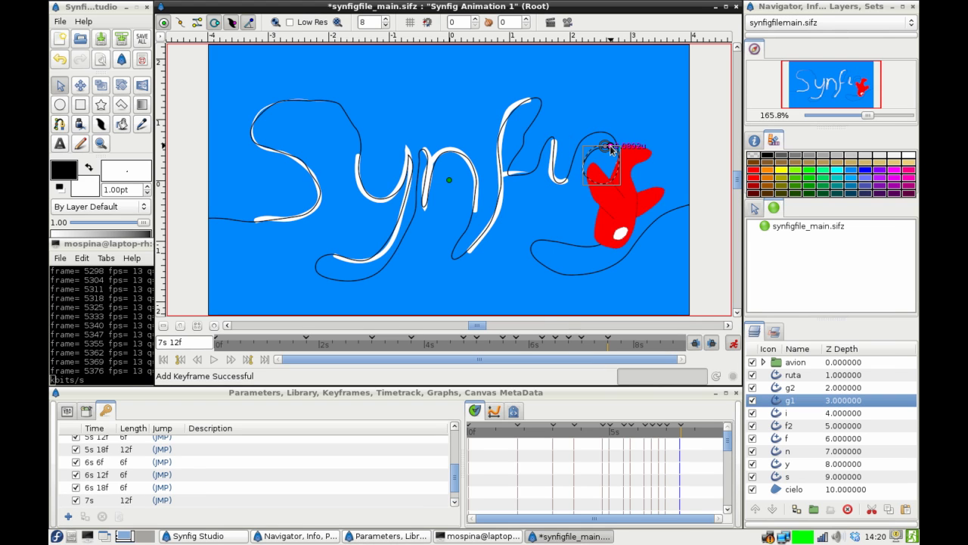
pyautogui.scroll(-1, 227, 478)
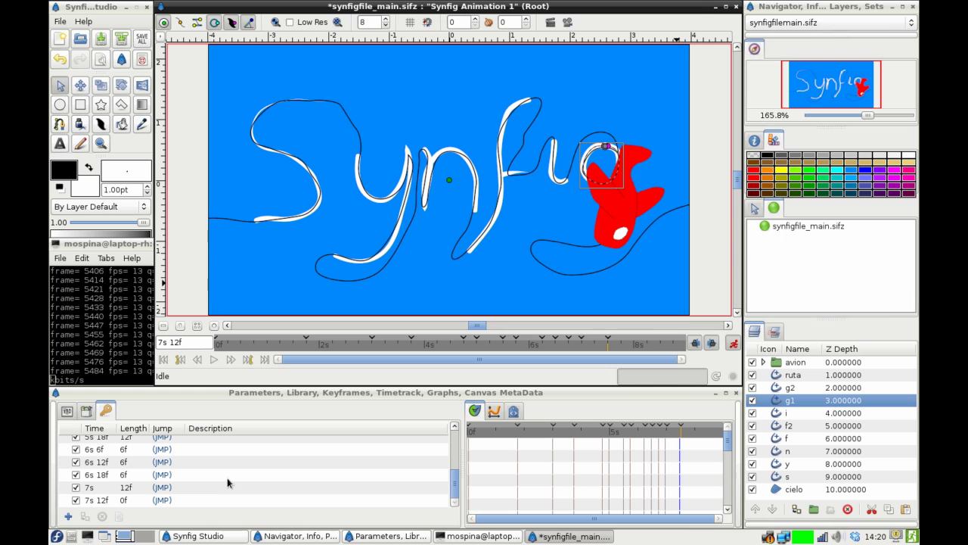
# Extend the g2 tail stroke partway at 8s and to its end at 8s 6f, adding a keyframe at each time
pyautogui.click(634, 347)
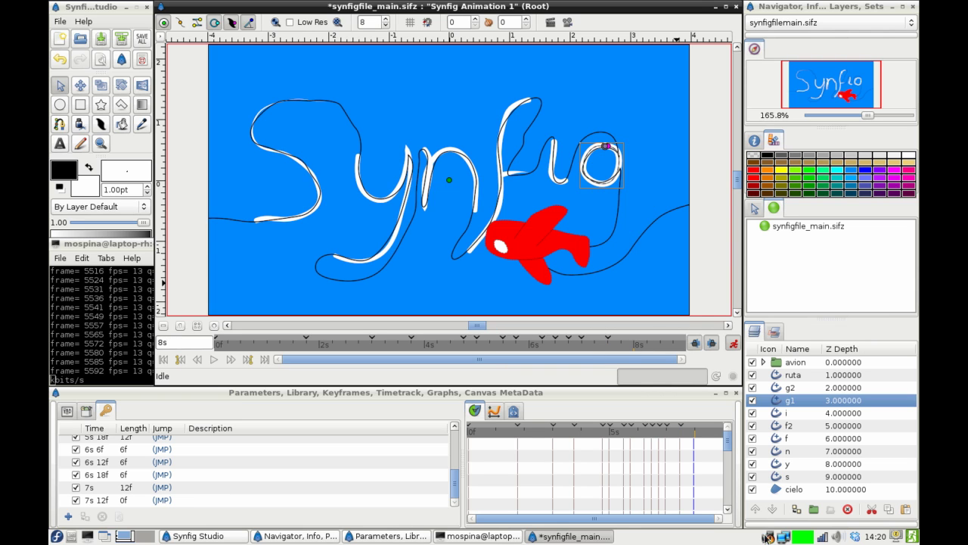
pyautogui.click(623, 181)
pyautogui.moveTo(617, 170); pyautogui.dragTo(599, 242)
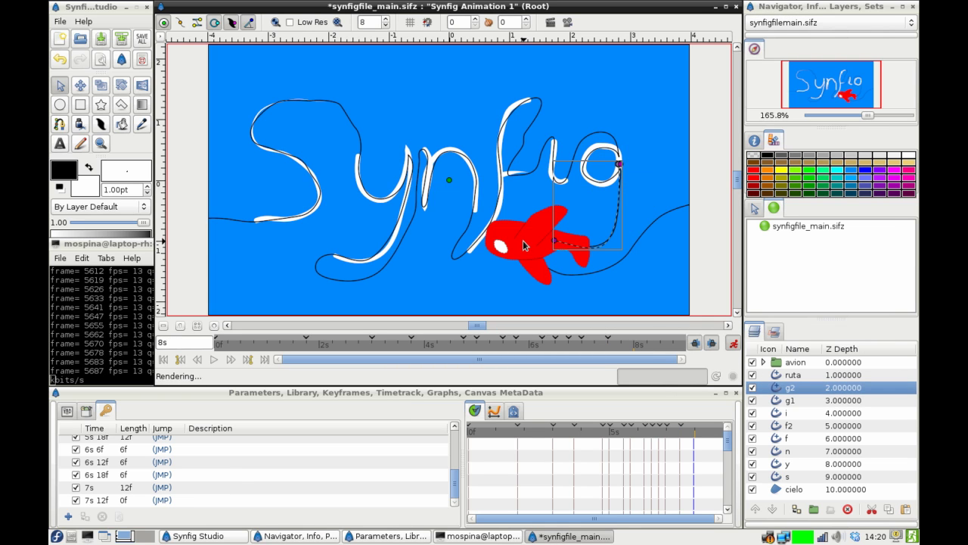
pyautogui.click(68, 516)
pyautogui.click(646, 345)
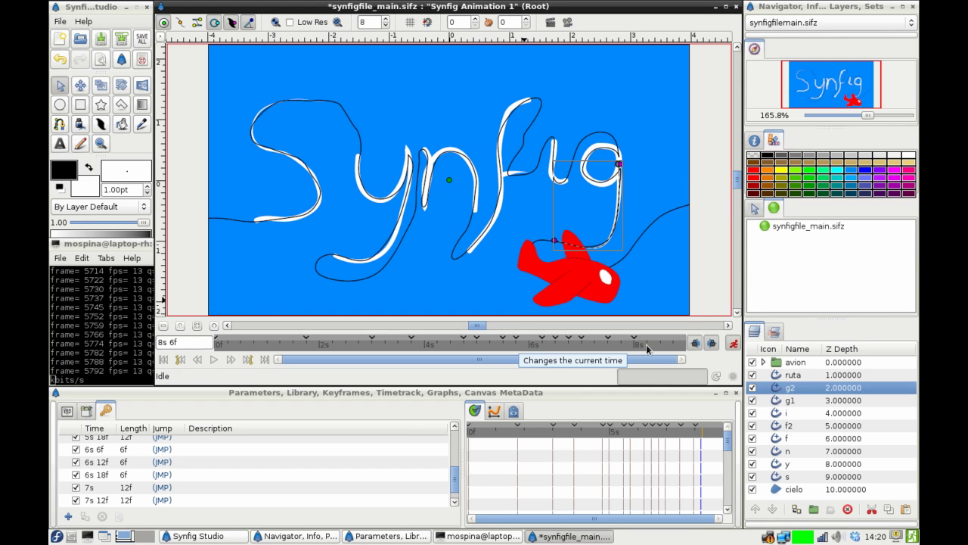
pyautogui.click(69, 517)
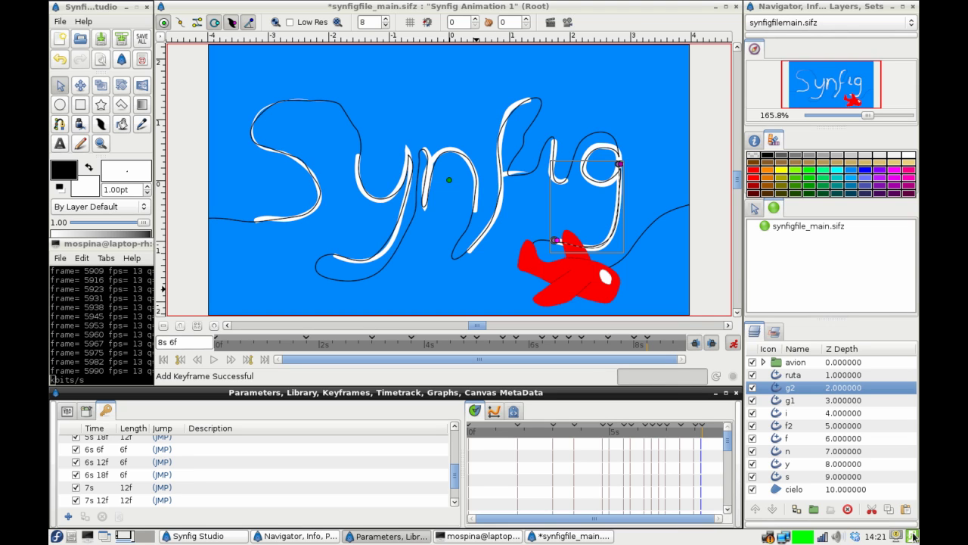
# Render a preview of the animation, play it to check the letters drawn behind the plane, and close the preview
pyautogui.click(572, 20)
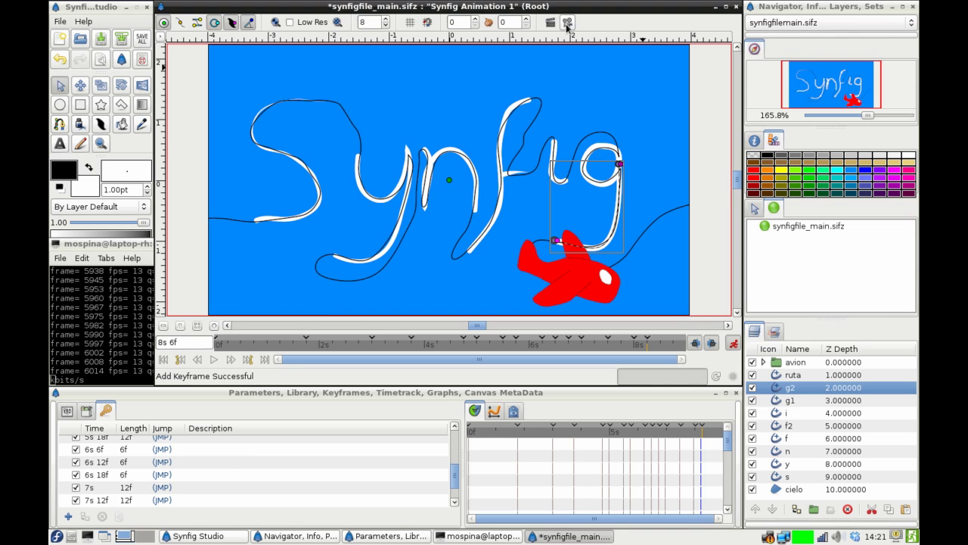
pyautogui.click(519, 268)
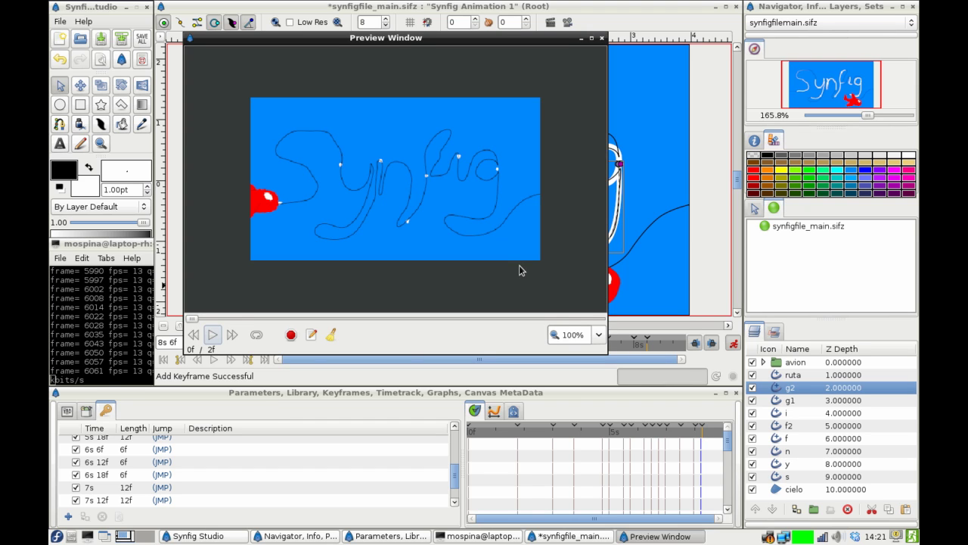
pyautogui.click(213, 336)
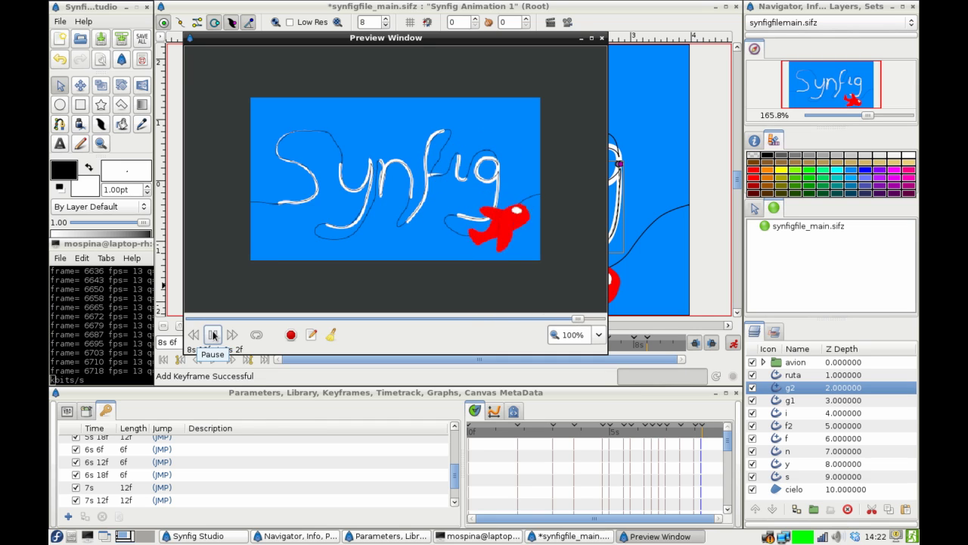
pyautogui.click(214, 336)
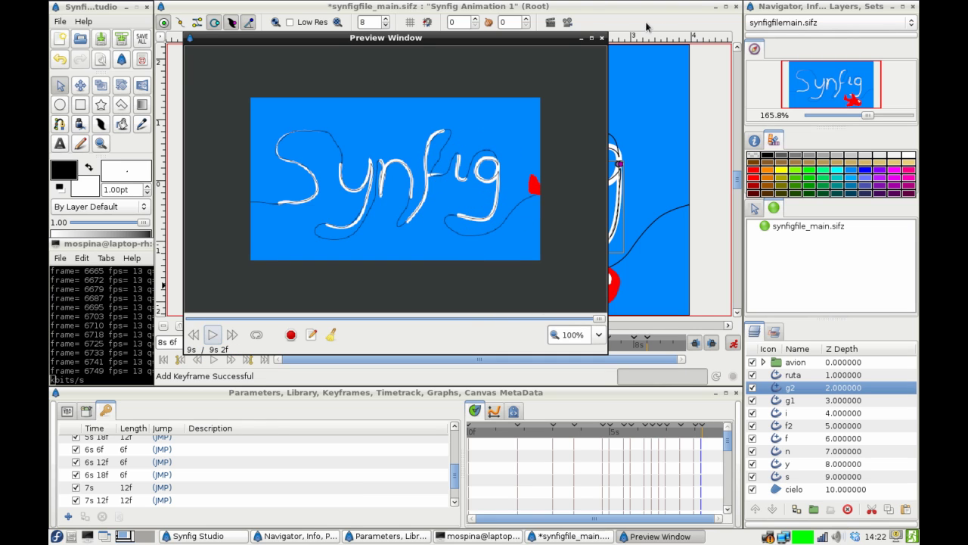
pyautogui.click(603, 38)
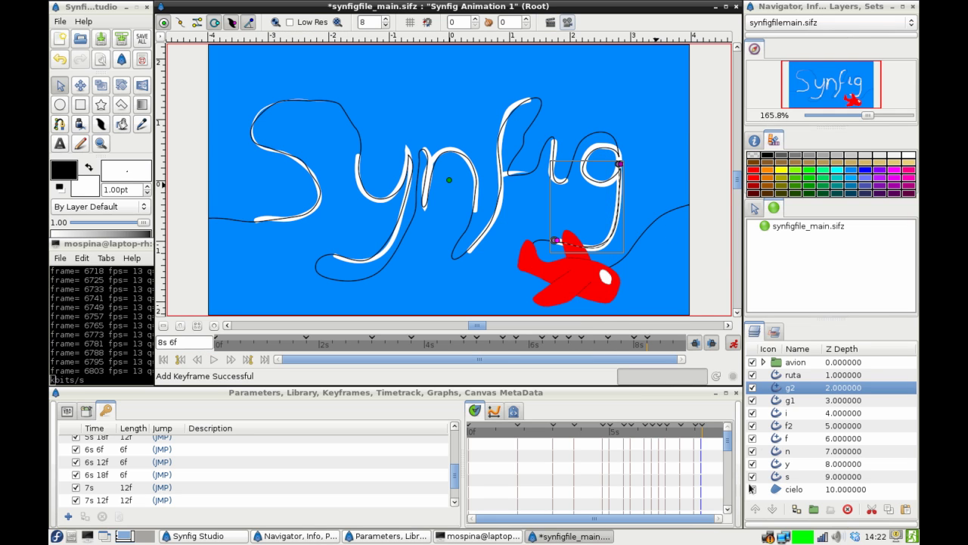
# Hide the ruta layer, and render and play a new preview with Cairo render enabled
pyautogui.click(752, 375)
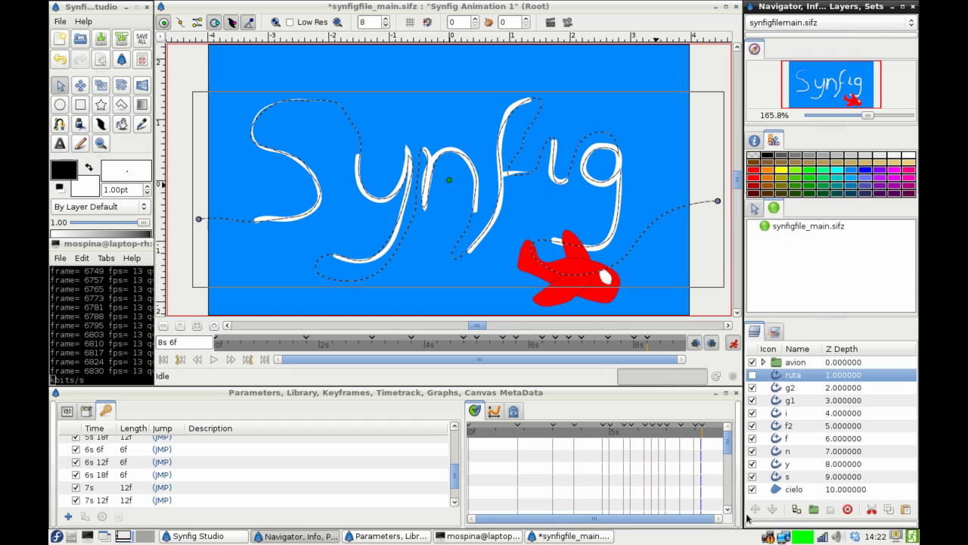
pyautogui.click(569, 23)
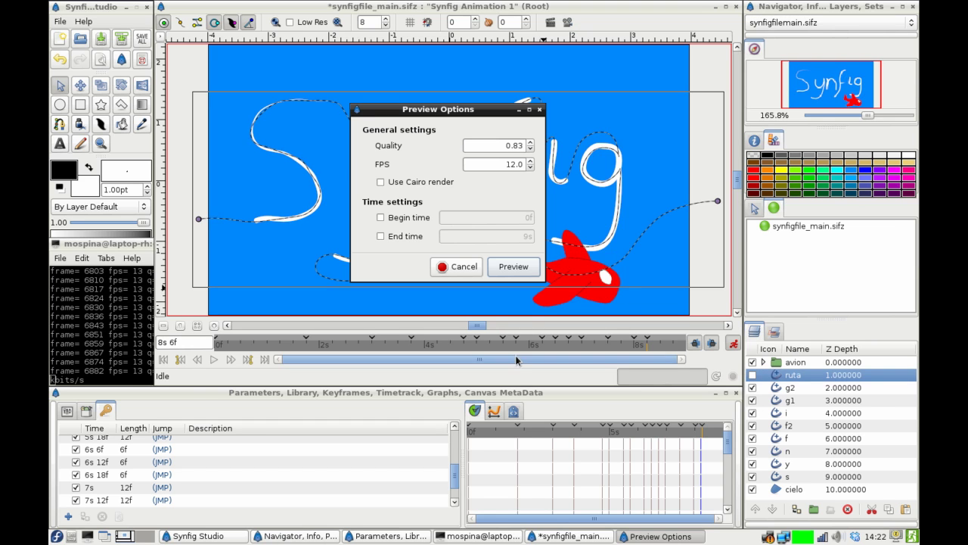
pyautogui.click(381, 182)
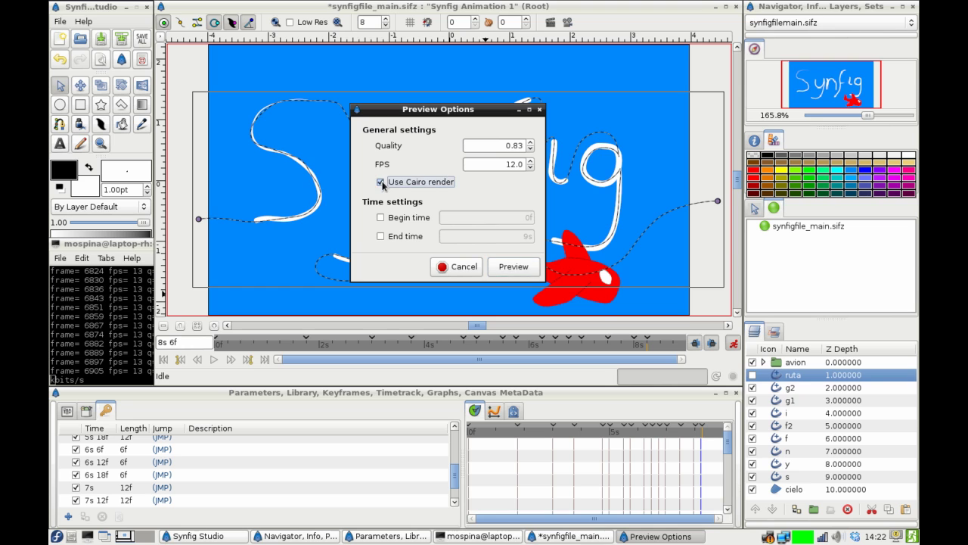
pyautogui.click(515, 266)
pyautogui.click(213, 338)
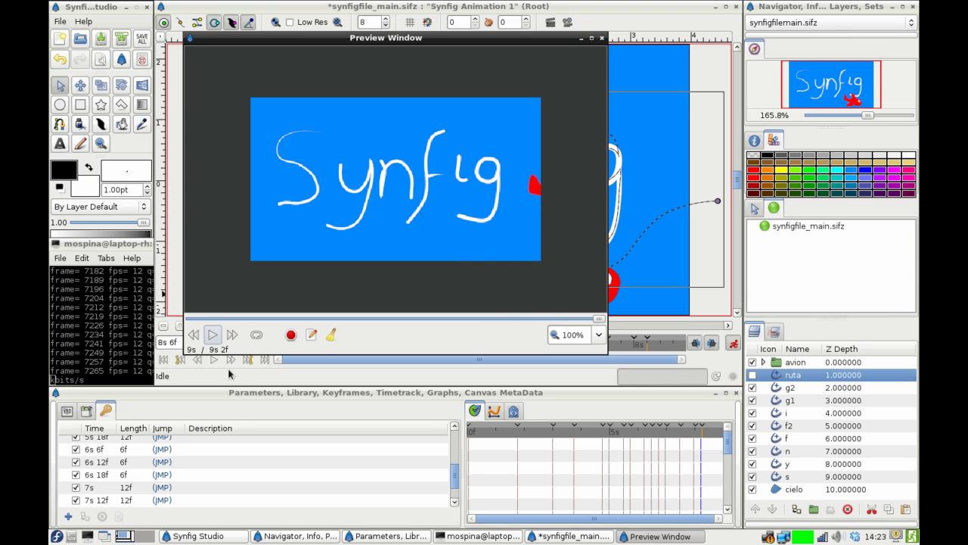
pyautogui.click(89, 359)
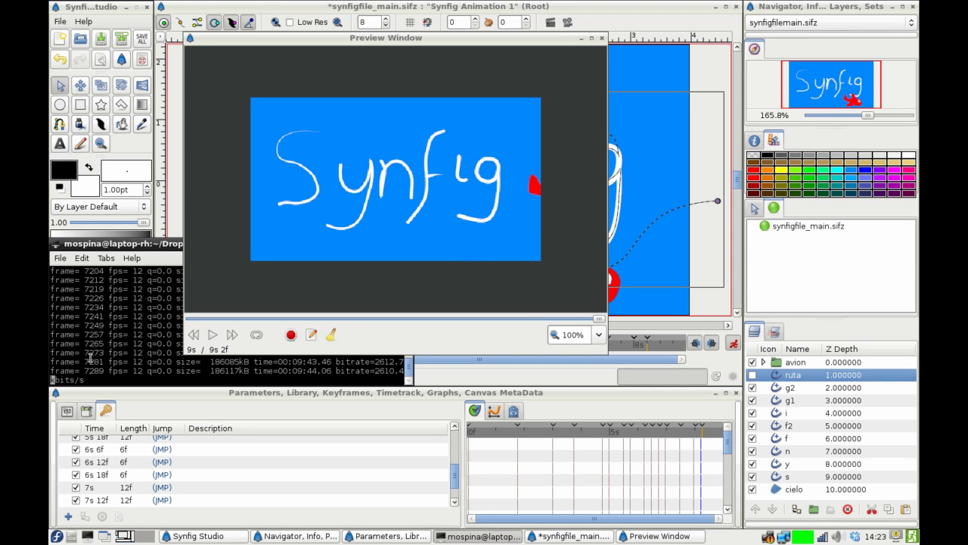